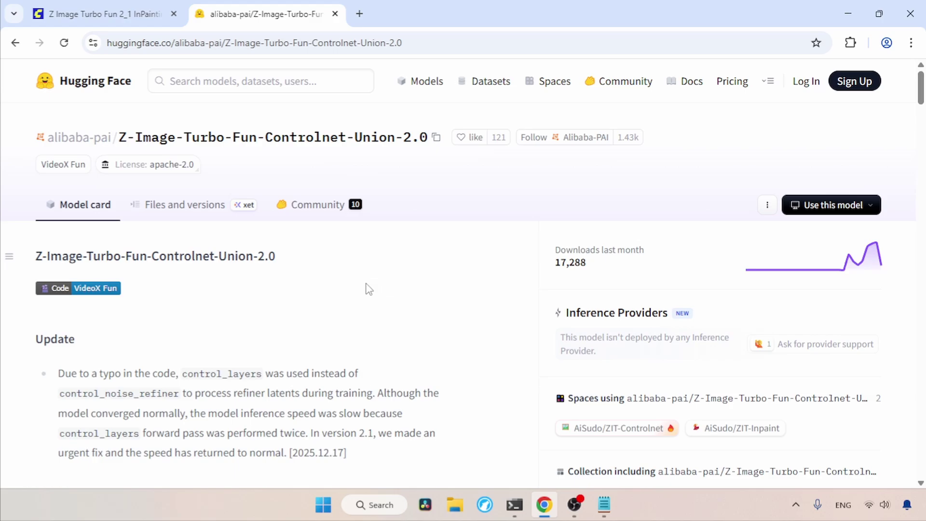
- Select the Z-Image-Turbo-Fun-Controlnet-Union-2.1.safetensors file name in the repo's files, then close the page
{"action": "left_click", "coordinate": [198, 203]}
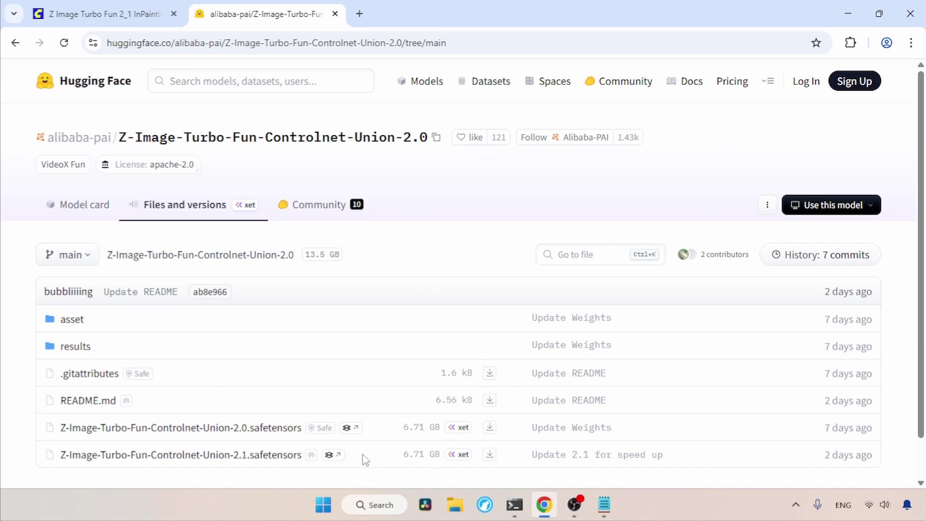
{"action": "left_click_drag", "start_coordinate": [365, 459], "coordinate": [49, 453]}
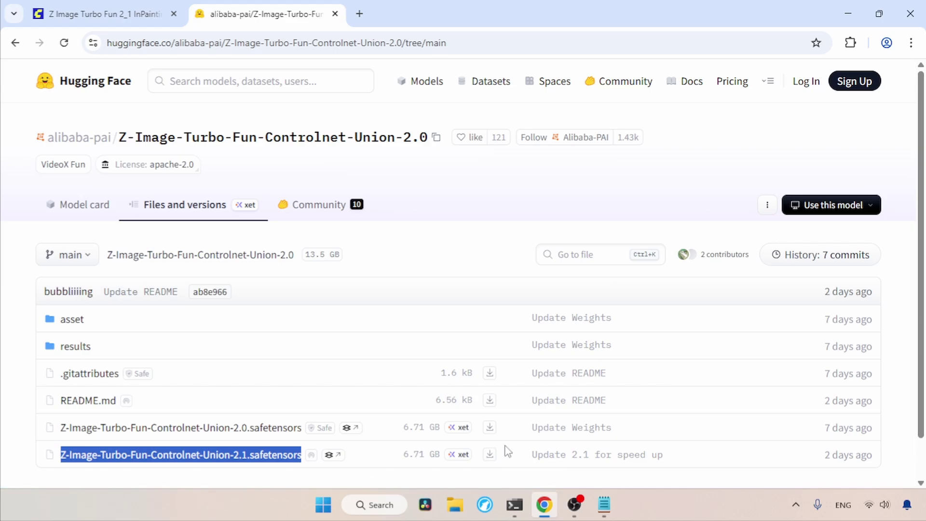
{"action": "key", "text": "ctrl+w"}
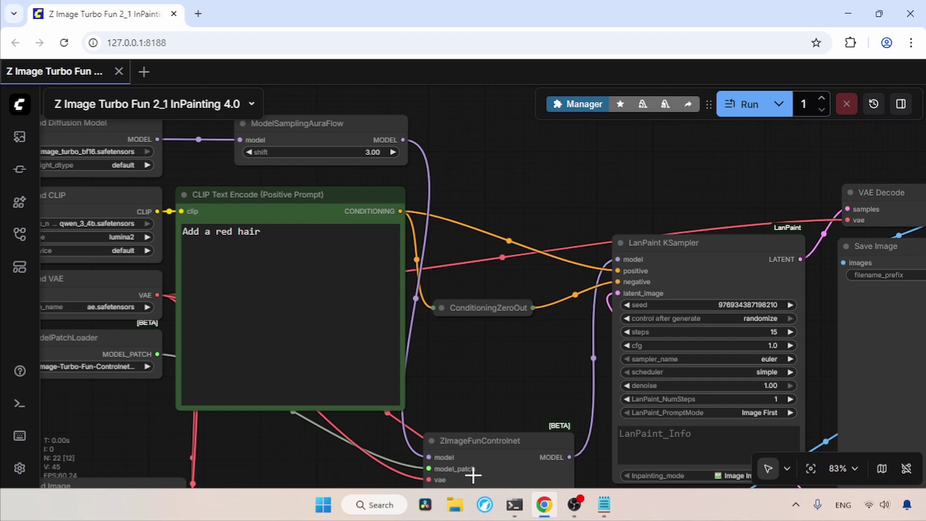
{"action": "left_click", "coordinate": [455, 504]}
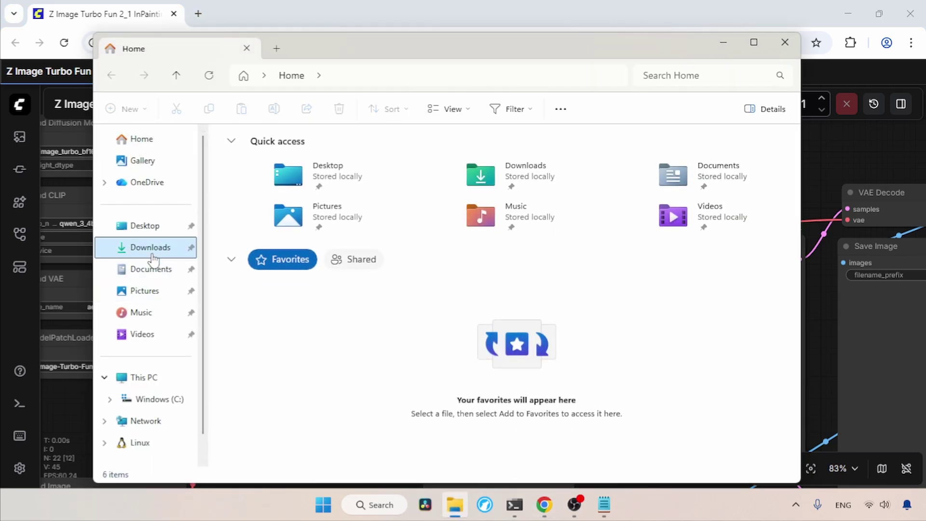
{"action": "left_click", "coordinate": [149, 248]}
{"action": "double_click", "coordinate": [263, 183]}
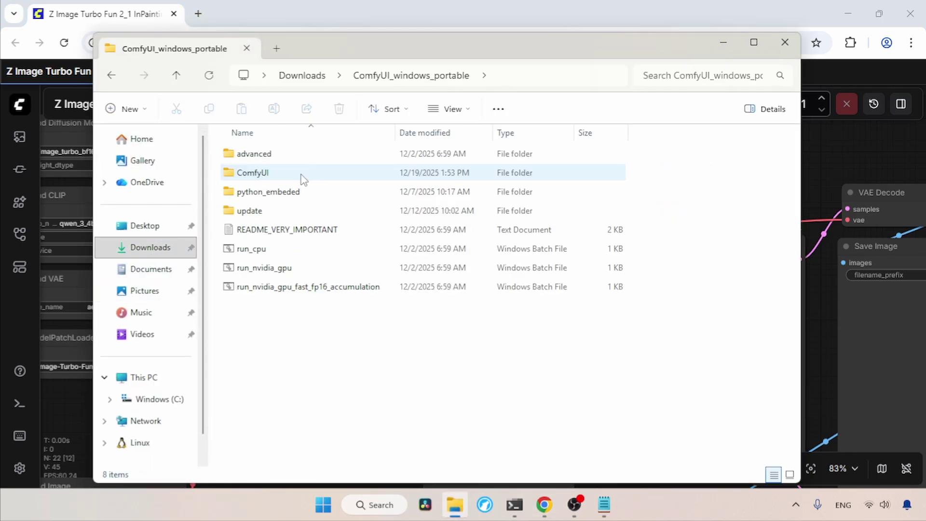
{"action": "double_click", "coordinate": [299, 176]}
{"action": "double_click", "coordinate": [256, 457]}
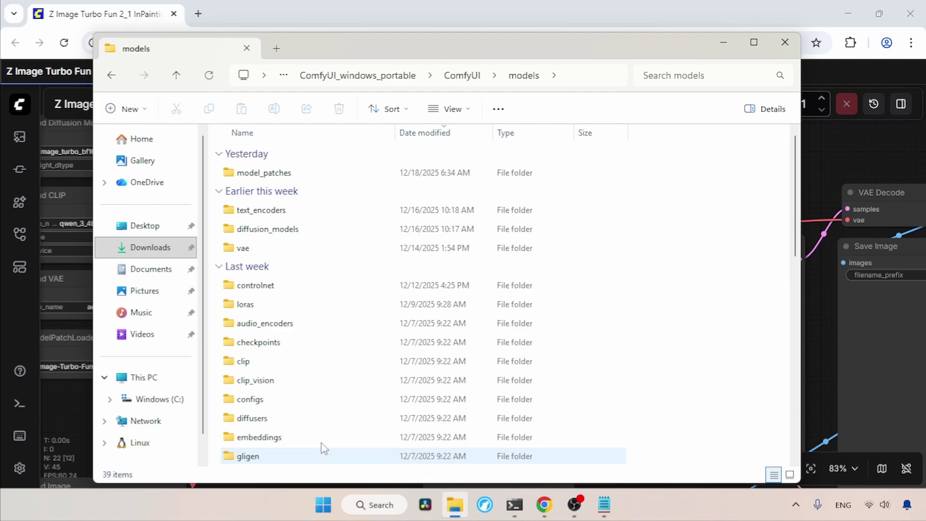
{"action": "double_click", "coordinate": [287, 174]}
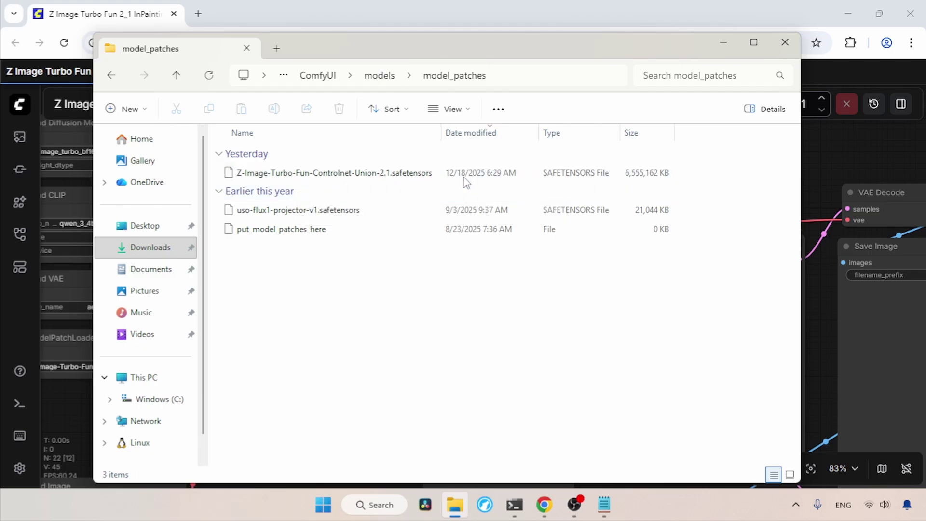
{"action": "left_click", "coordinate": [785, 41]}
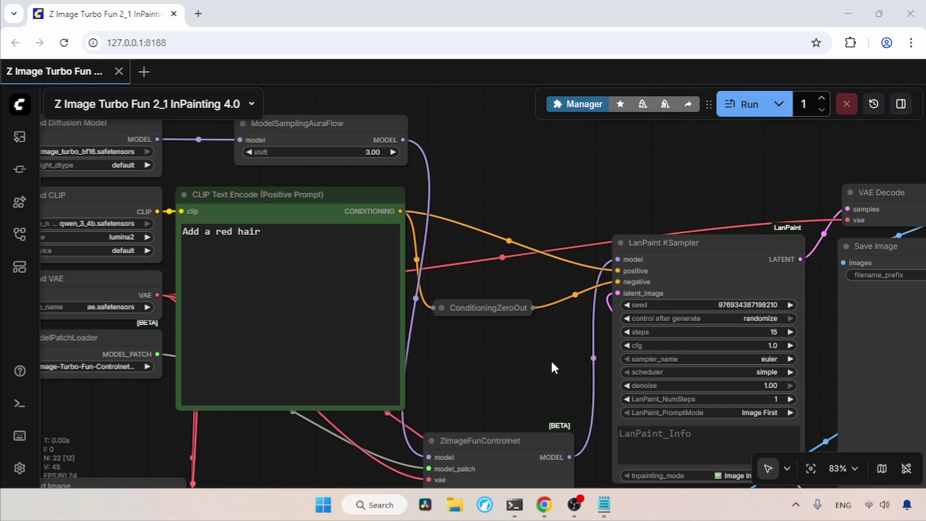
{"action": "left_click_drag", "start_coordinate": [540, 363], "coordinate": [559, 178]}
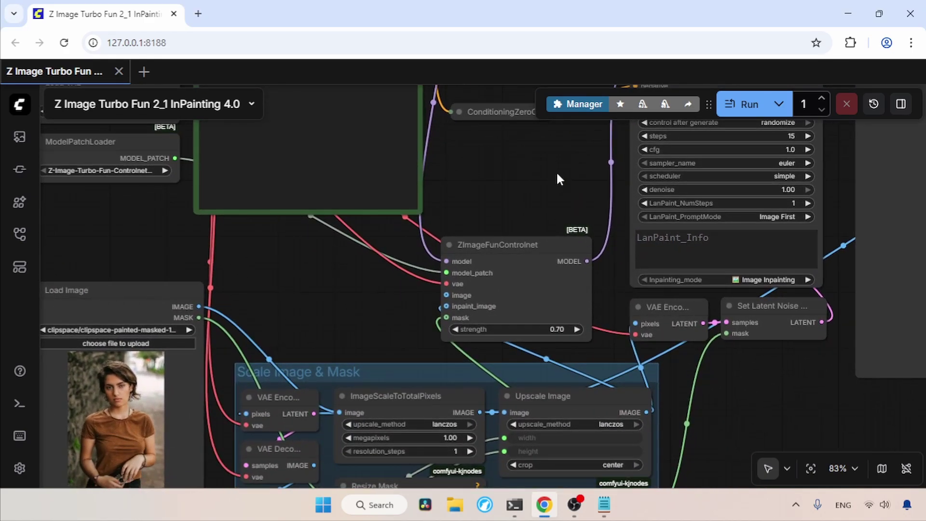
{"action": "left_click", "coordinate": [549, 244]}
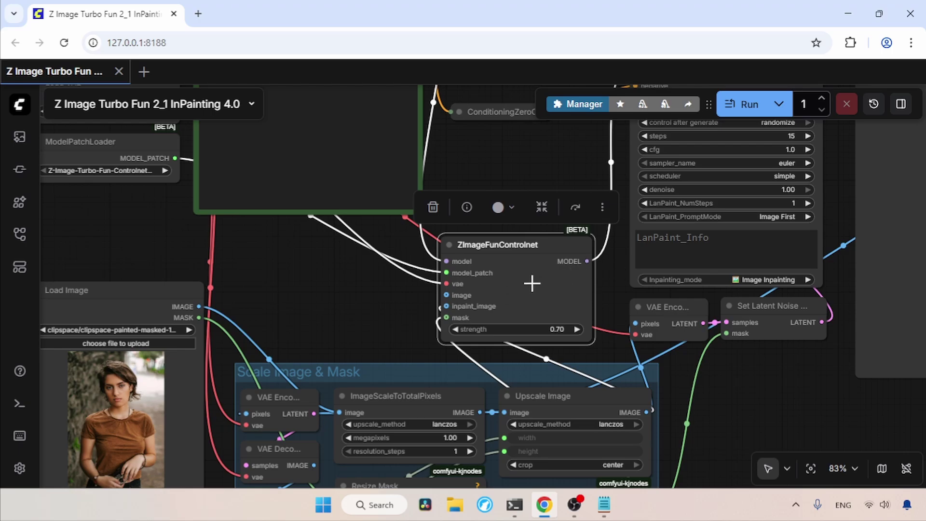
{"action": "left_click_drag", "start_coordinate": [511, 171], "coordinate": [502, 337]}
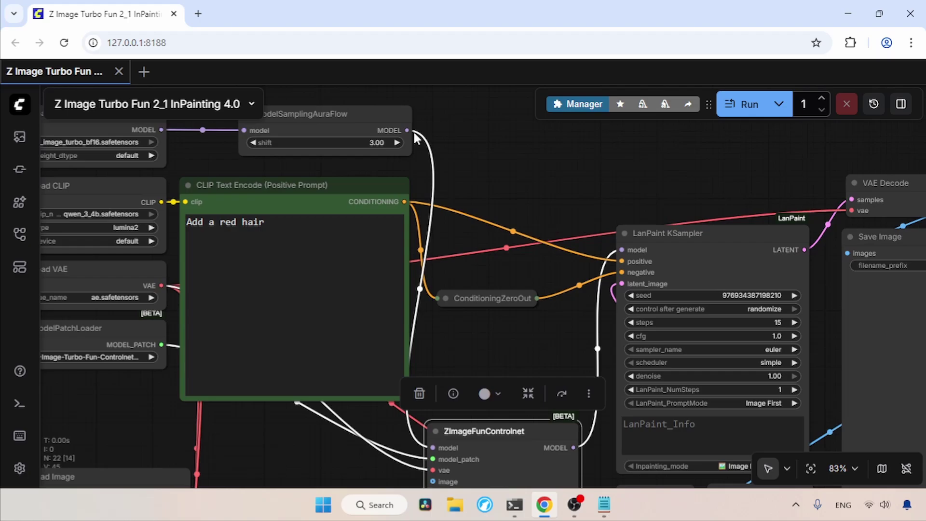
{"action": "left_click", "coordinate": [729, 233]}
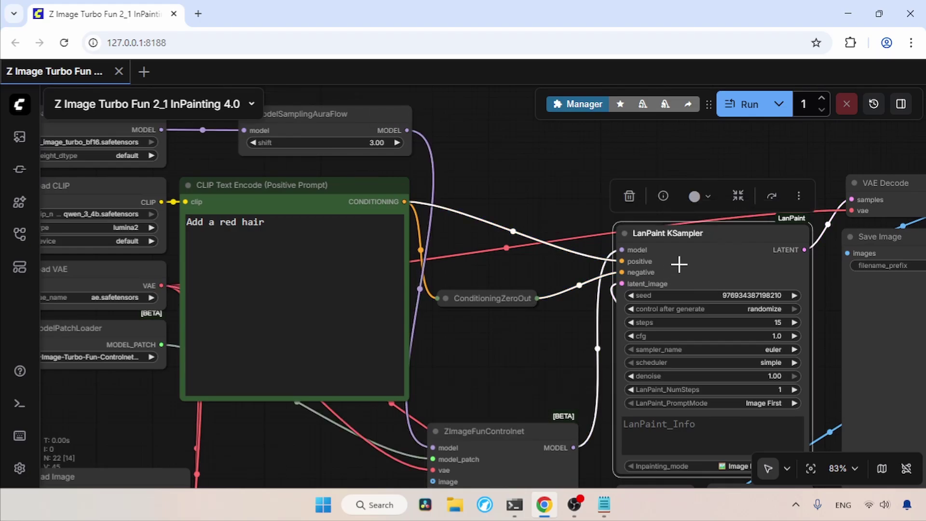
{"action": "scroll", "coordinate": [529, 380], "scroll_direction": "down", "scroll_amount": 5}
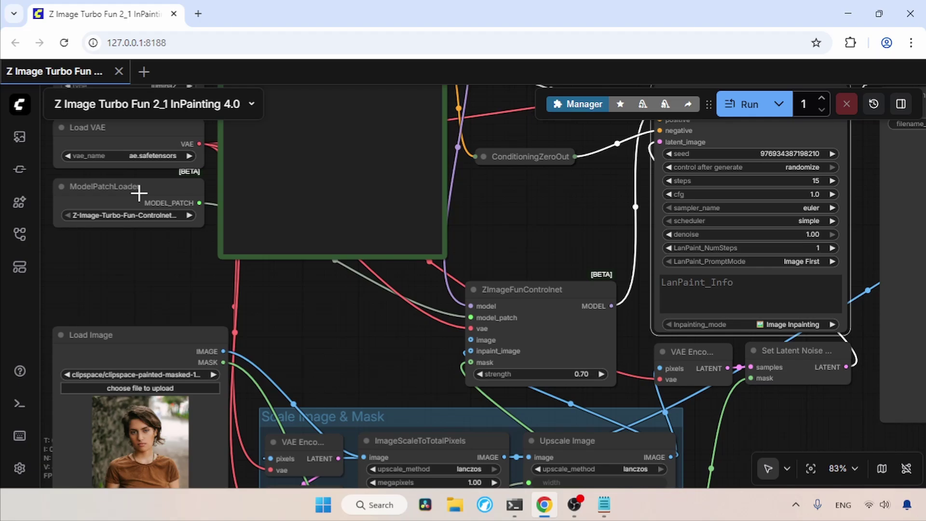
{"action": "left_click", "coordinate": [139, 193]}
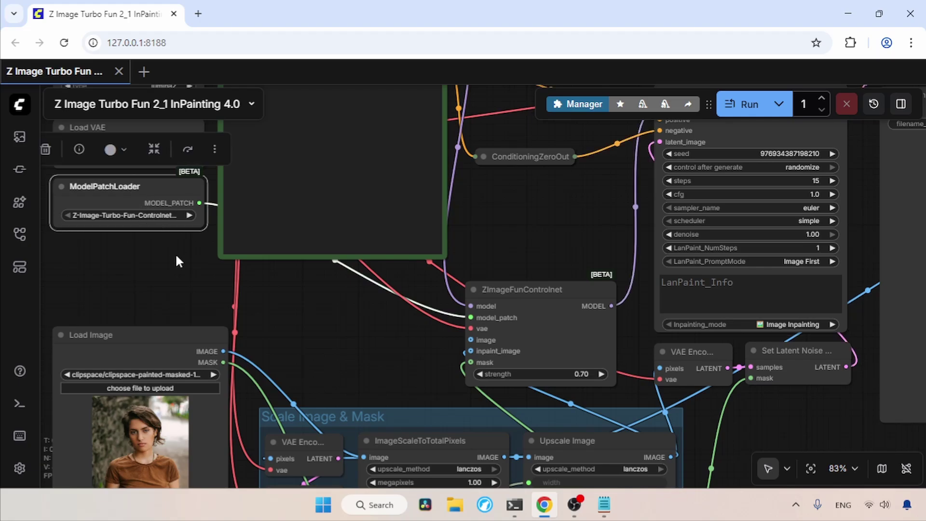
{"action": "left_click", "coordinate": [149, 216]}
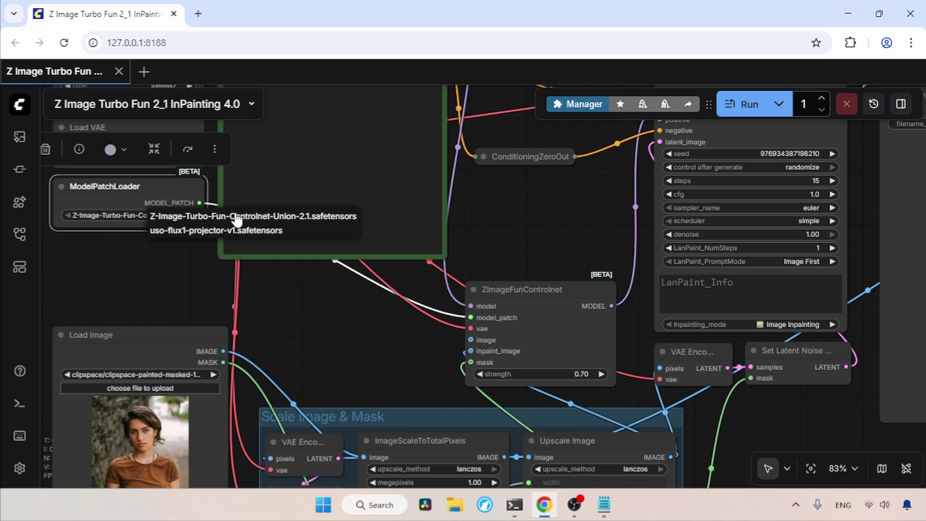
{"action": "left_click", "coordinate": [284, 304]}
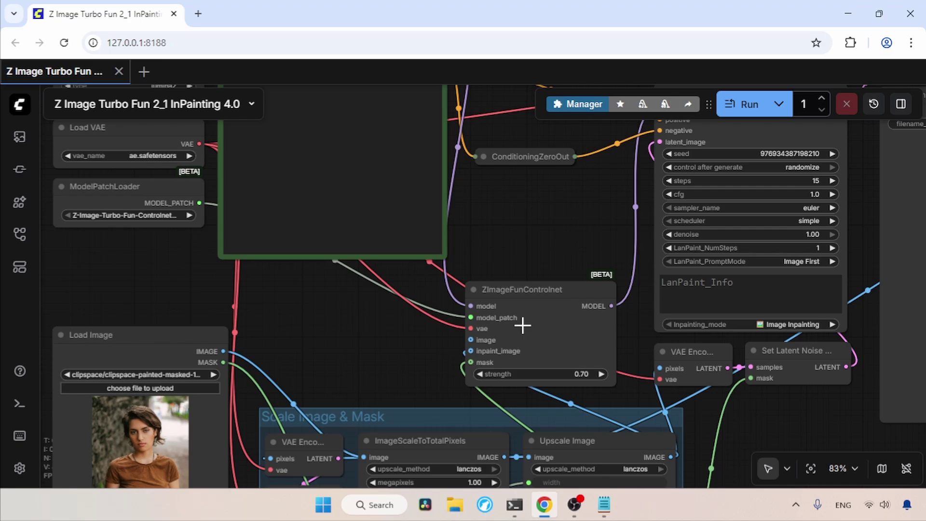
{"action": "mouse_move", "coordinate": [562, 269]}
{"action": "left_mouse_down"}
{"action": "mouse_move", "coordinate": [548, 149]}
{"action": "mouse_move", "coordinate": [555, 266]}
{"action": "left_mouse_up"}
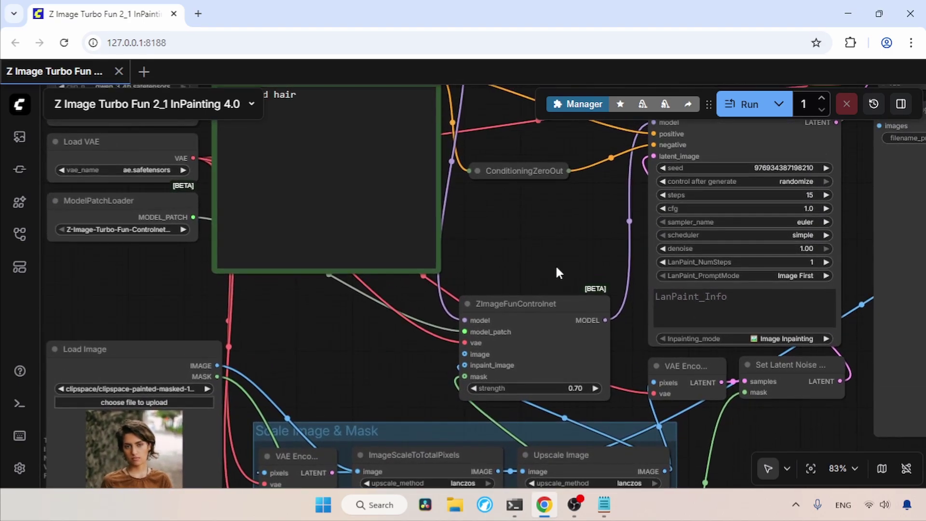
{"action": "left_click", "coordinate": [553, 305]}
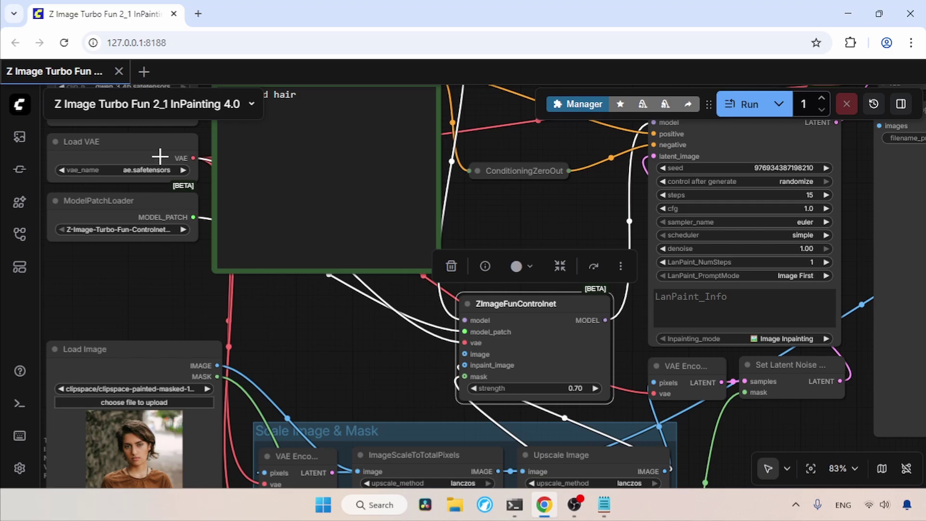
{"action": "left_click_drag", "start_coordinate": [376, 354], "coordinate": [380, 238]}
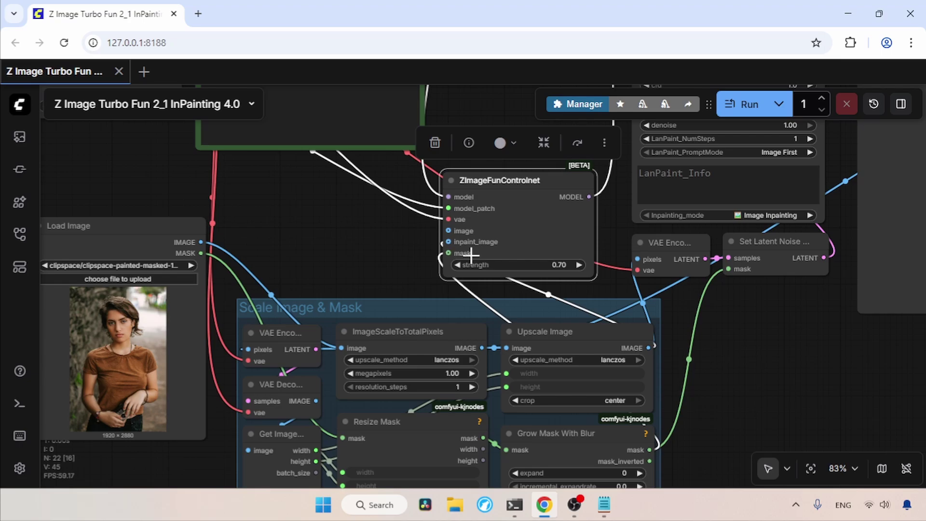
{"action": "left_click_drag", "start_coordinate": [398, 262], "coordinate": [413, 184]}
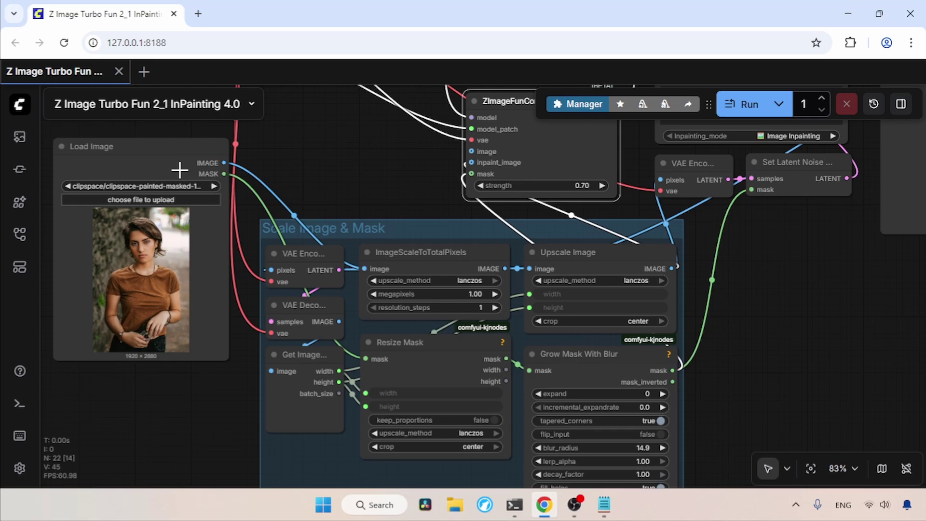
{"action": "scroll", "coordinate": [434, 231], "scroll_direction": "down", "scroll_amount": 1}
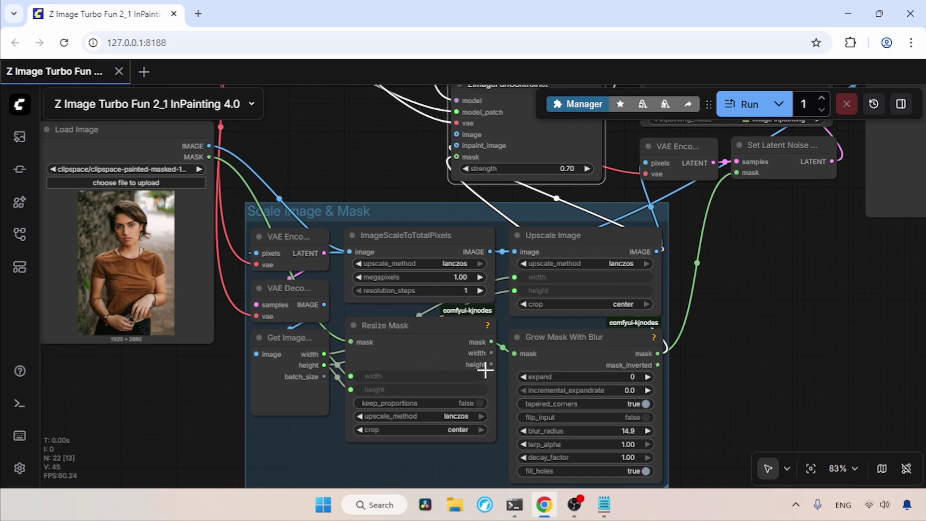
{"action": "left_click_drag", "start_coordinate": [727, 301], "coordinate": [700, 389]}
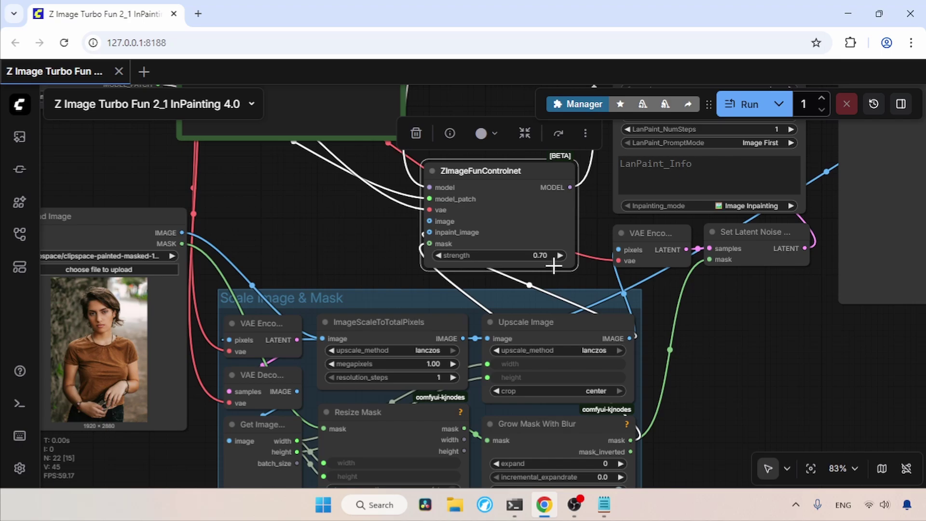
{"action": "scroll", "coordinate": [683, 251], "scroll_direction": "down", "scroll_amount": 3}
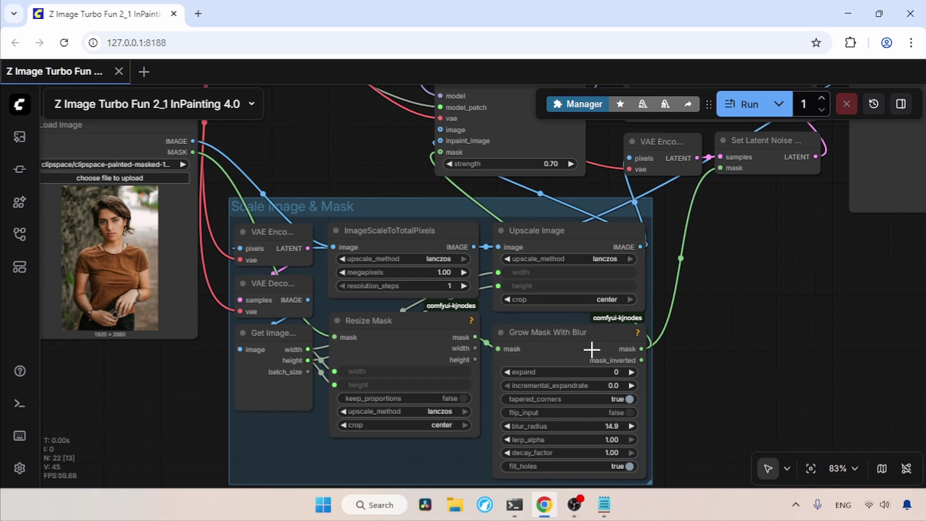
{"action": "scroll", "coordinate": [661, 371], "scroll_direction": "up", "scroll_amount": 4}
{"action": "scroll", "coordinate": [661, 370], "scroll_direction": "up", "scroll_amount": 1}
{"action": "left_click", "coordinate": [622, 290]}
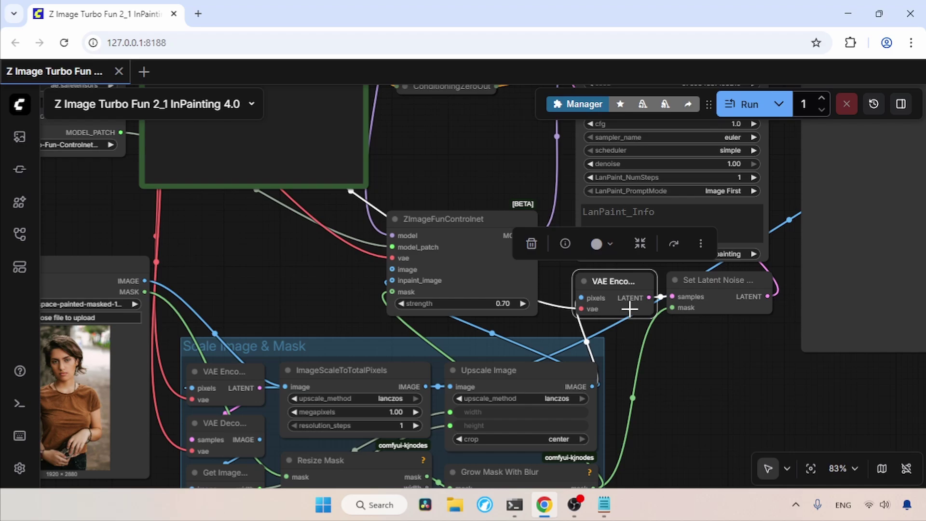
{"action": "left_click", "coordinate": [733, 302]}
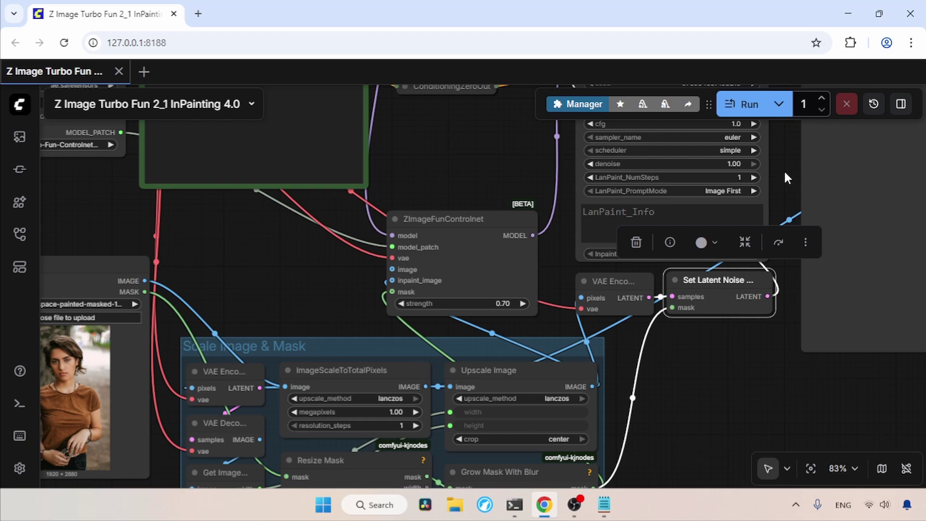
{"action": "left_click_drag", "start_coordinate": [783, 169], "coordinate": [769, 348]}
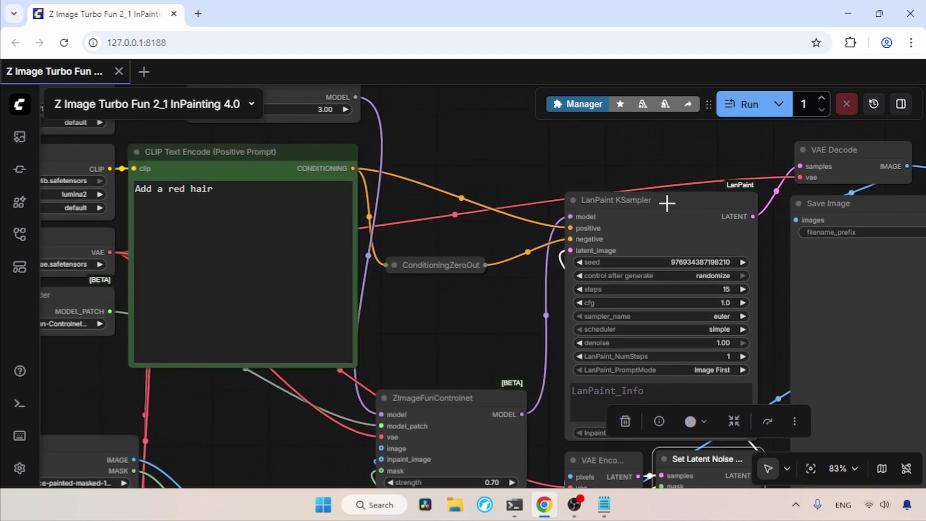
{"action": "left_click", "coordinate": [667, 203]}
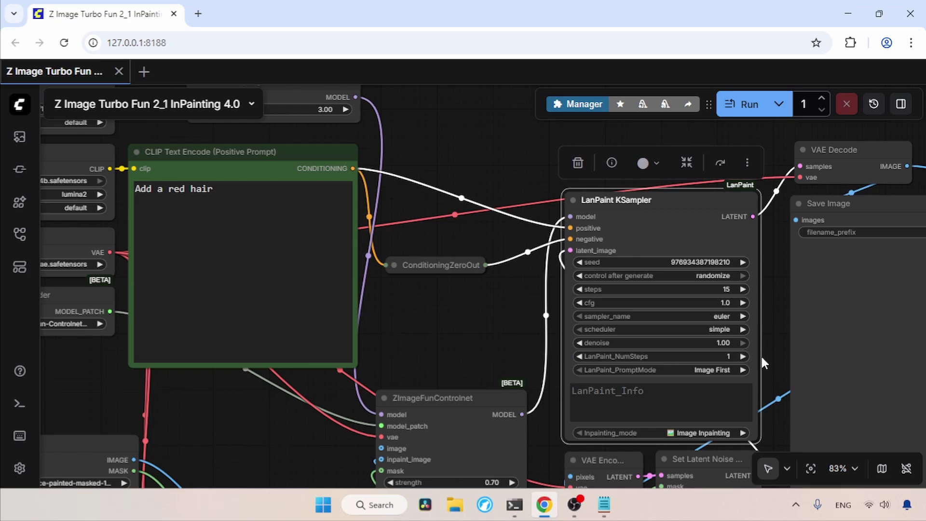
{"action": "left_click_drag", "start_coordinate": [774, 332], "coordinate": [668, 370]}
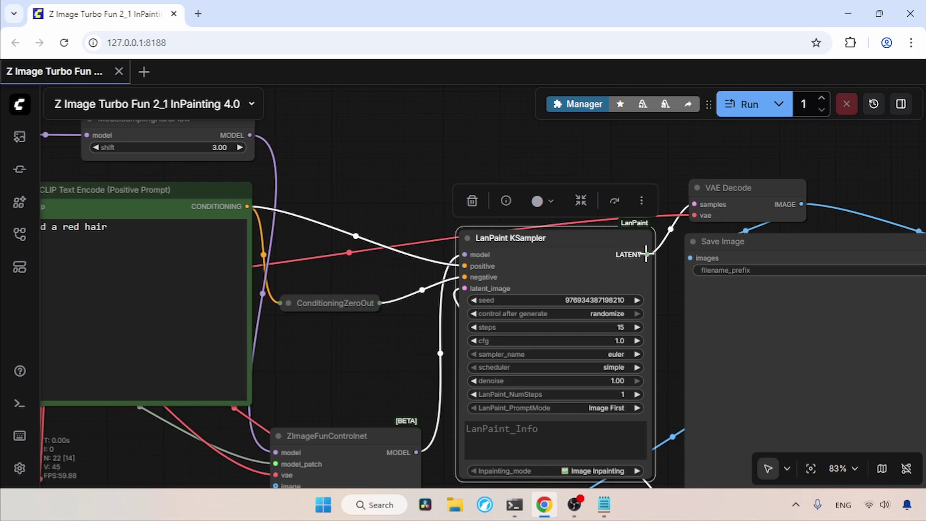
{"action": "left_click", "coordinate": [764, 188]}
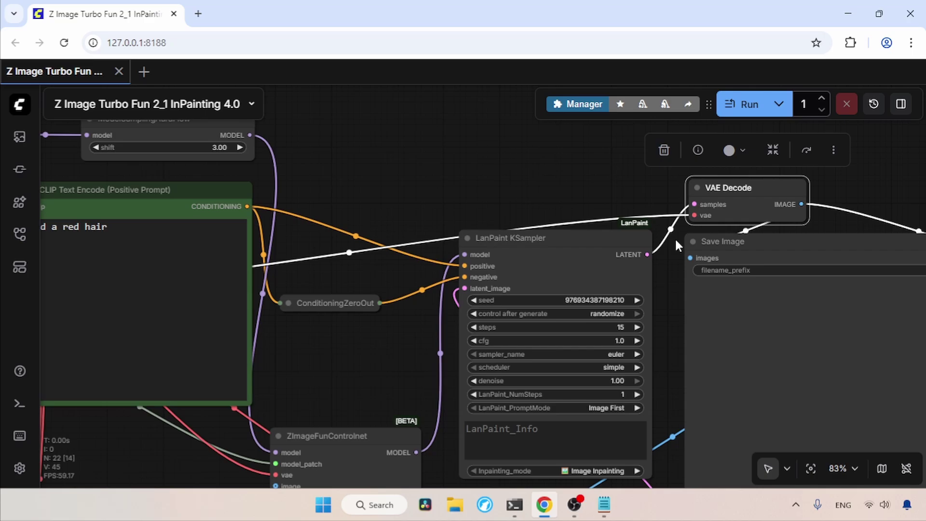
{"action": "left_click_drag", "start_coordinate": [675, 241], "coordinate": [340, 188]}
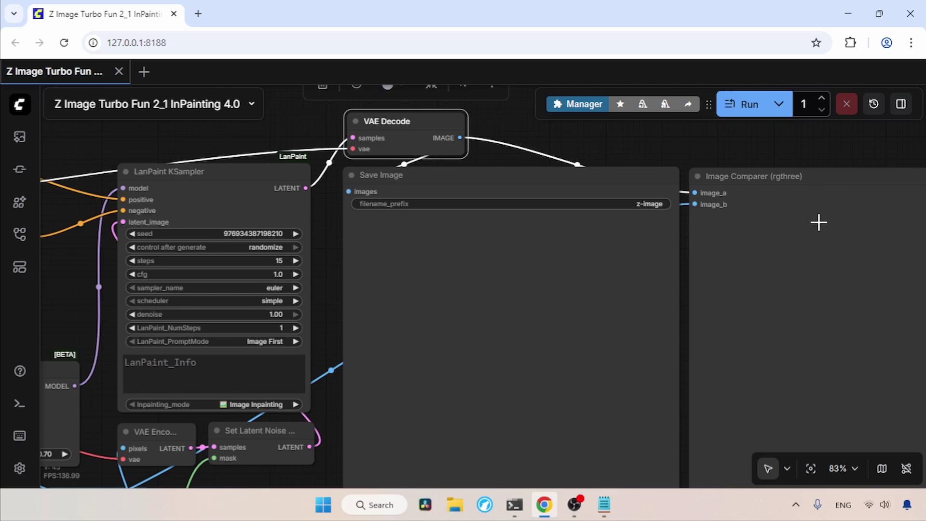
- Open the Load Image portrait in the Mask Editor
{"action": "left_click_drag", "start_coordinate": [87, 316], "coordinate": [560, 274]}
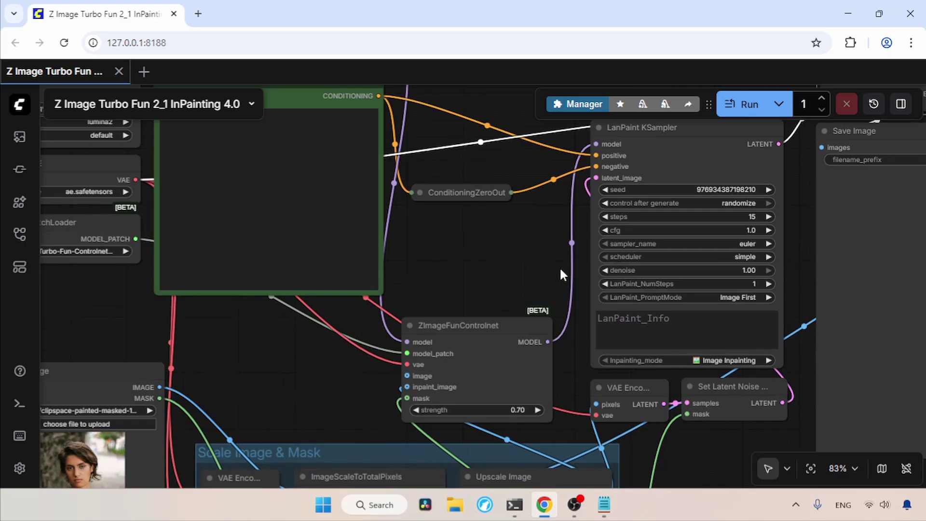
{"action": "left_click_drag", "start_coordinate": [231, 341], "coordinate": [430, 223]}
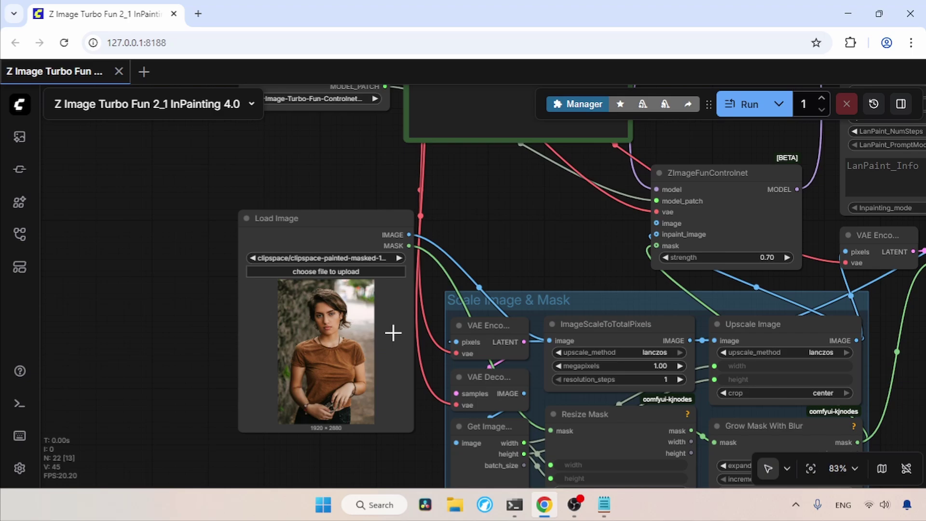
{"action": "right_click", "coordinate": [343, 314]}
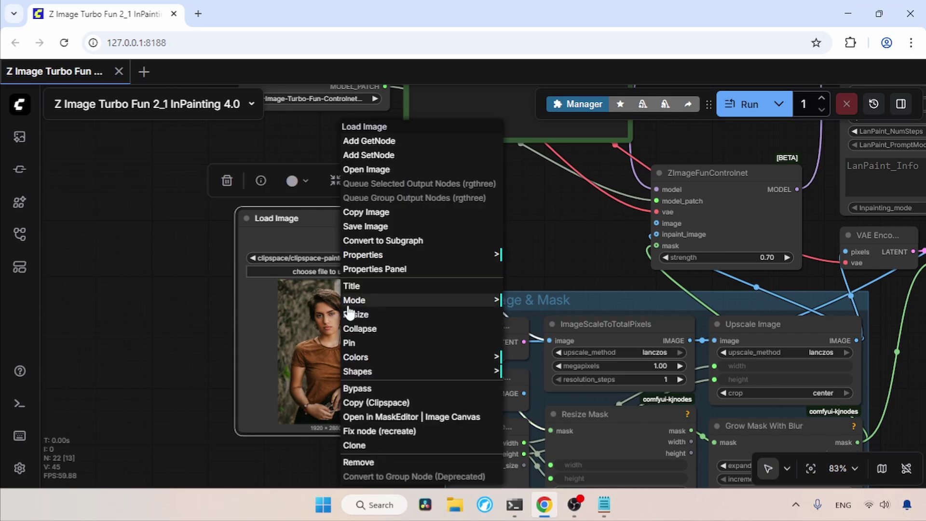
{"action": "left_click", "coordinate": [418, 421]}
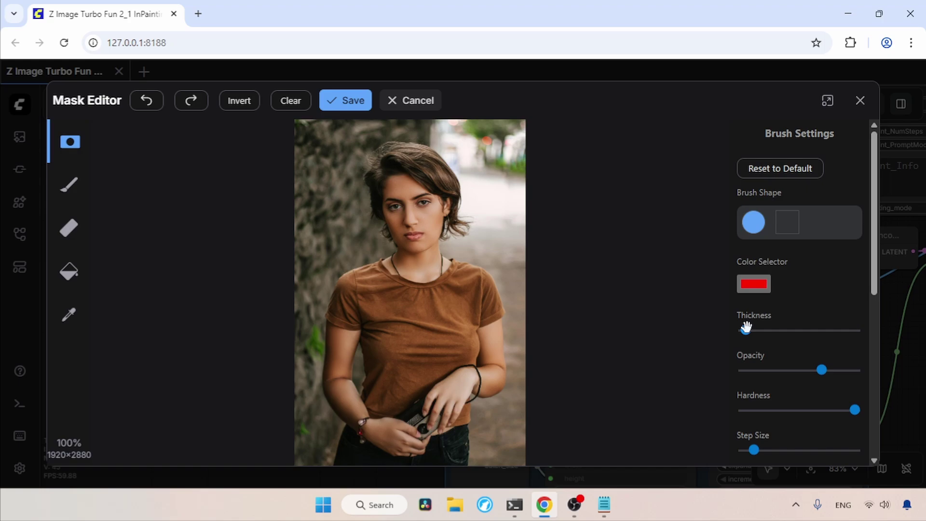
- Set a thicker brush with maximum opacity and minimum hardness and step size
{"action": "left_click_drag", "start_coordinate": [745, 328], "coordinate": [763, 330]}
{"action": "scroll", "coordinate": [867, 256], "scroll_direction": "down", "scroll_amount": 1}
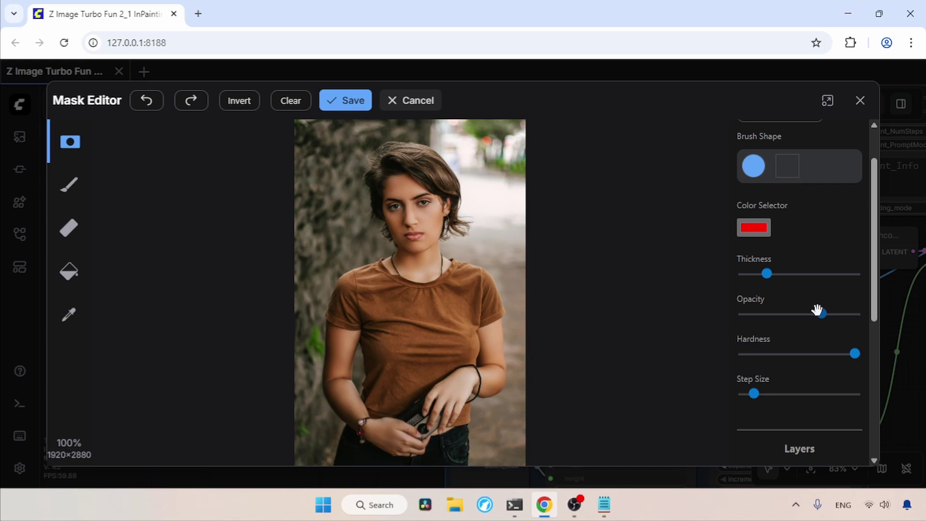
{"action": "left_click_drag", "start_coordinate": [821, 313], "coordinate": [866, 312]}
{"action": "mouse_move", "coordinate": [854, 353]}
{"action": "left_mouse_down"}
{"action": "mouse_move", "coordinate": [744, 354]}
{"action": "mouse_move", "coordinate": [726, 343]}
{"action": "left_mouse_up"}
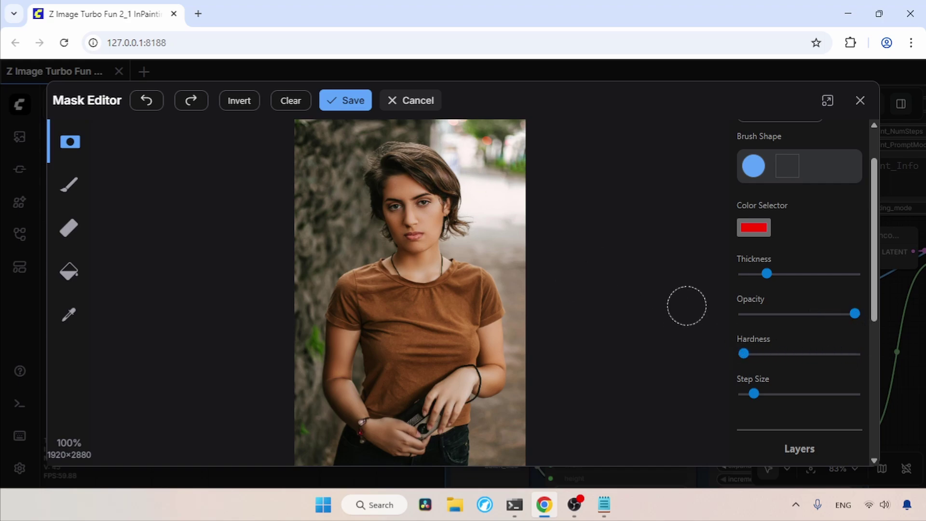
{"action": "left_click_drag", "start_coordinate": [755, 395], "coordinate": [735, 394]}
{"action": "left_click_drag", "start_coordinate": [873, 254], "coordinate": [875, 310]}
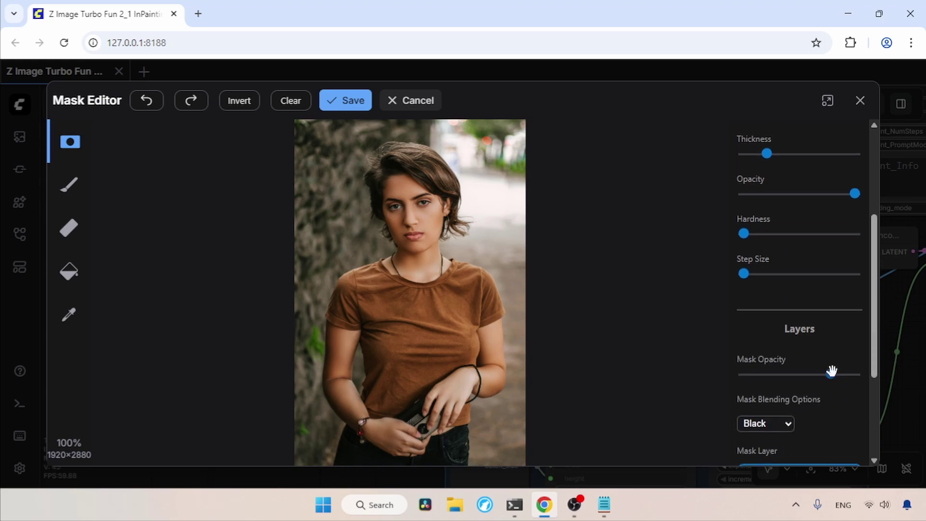
- Paint the mask over the woman's hair and save it to the workflow
{"action": "left_click", "coordinate": [388, 161]}
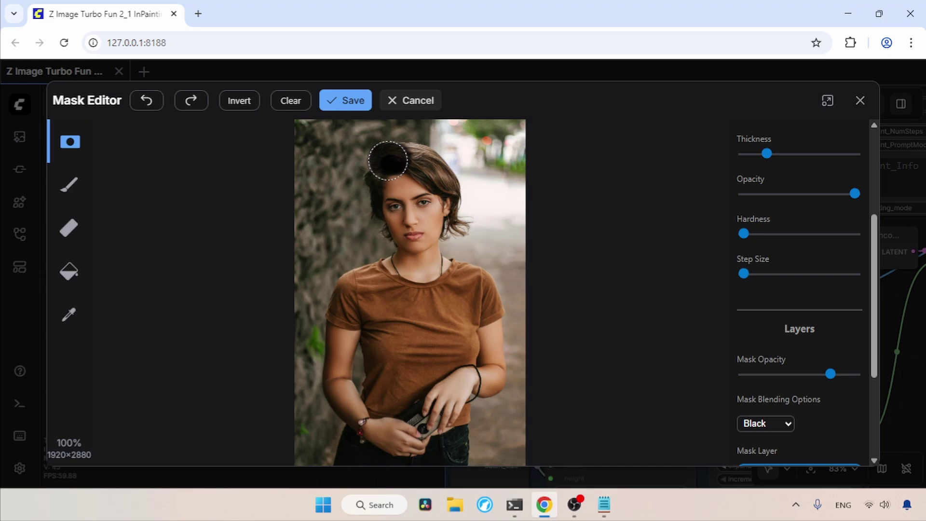
{"action": "mouse_move", "coordinate": [388, 161]}
{"action": "left_mouse_down"}
{"action": "mouse_move", "coordinate": [420, 171]}
{"action": "mouse_move", "coordinate": [412, 157]}
{"action": "mouse_move", "coordinate": [449, 185]}
{"action": "mouse_move", "coordinate": [372, 170]}
{"action": "mouse_move", "coordinate": [370, 223]}
{"action": "mouse_move", "coordinate": [386, 253]}
{"action": "left_mouse_up"}
{"action": "mouse_move", "coordinate": [455, 232]}
{"action": "left_mouse_down"}
{"action": "mouse_move", "coordinate": [454, 182]}
{"action": "mouse_move", "coordinate": [410, 156]}
{"action": "mouse_move", "coordinate": [442, 174]}
{"action": "mouse_move", "coordinate": [393, 155]}
{"action": "mouse_move", "coordinate": [366, 173]}
{"action": "mouse_move", "coordinate": [388, 150]}
{"action": "left_mouse_up"}
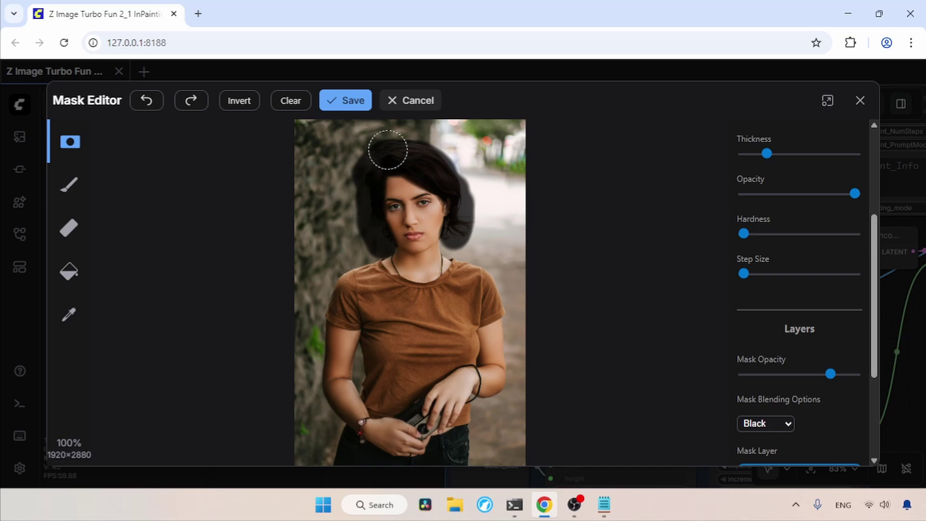
{"action": "left_click", "coordinate": [359, 112]}
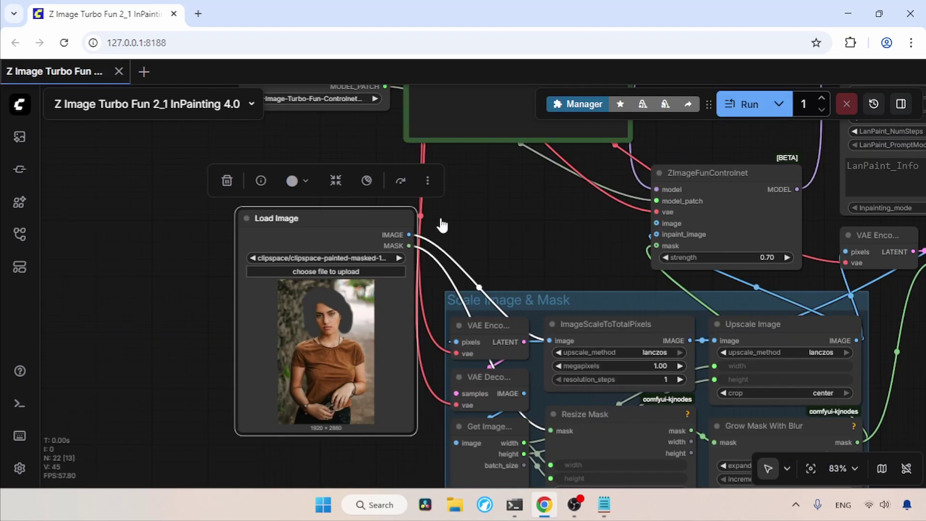
{"action": "left_click_drag", "start_coordinate": [490, 182], "coordinate": [429, 427]}
- Run the workflow with the prompt 'Add a red hair' and view the red-haired result
{"action": "left_click", "coordinate": [444, 225]}
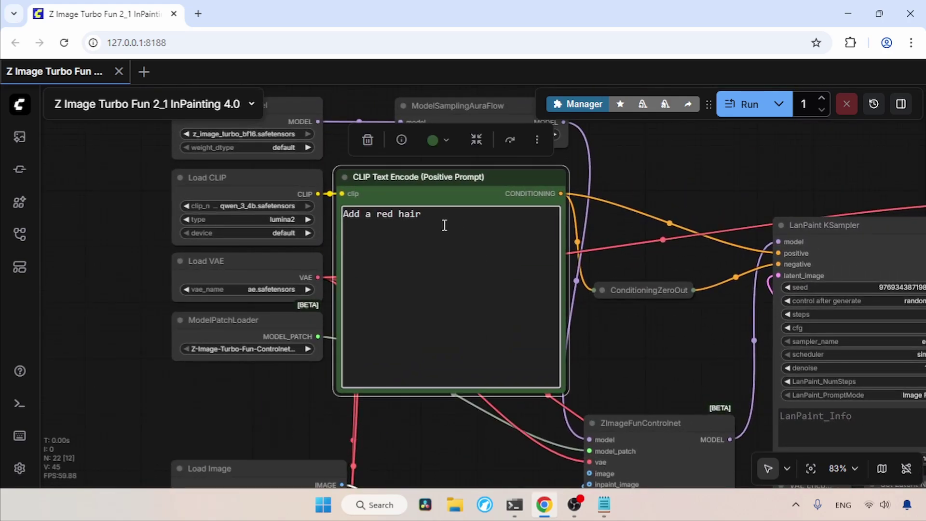
{"action": "left_click_drag", "start_coordinate": [679, 352], "coordinate": [492, 348]}
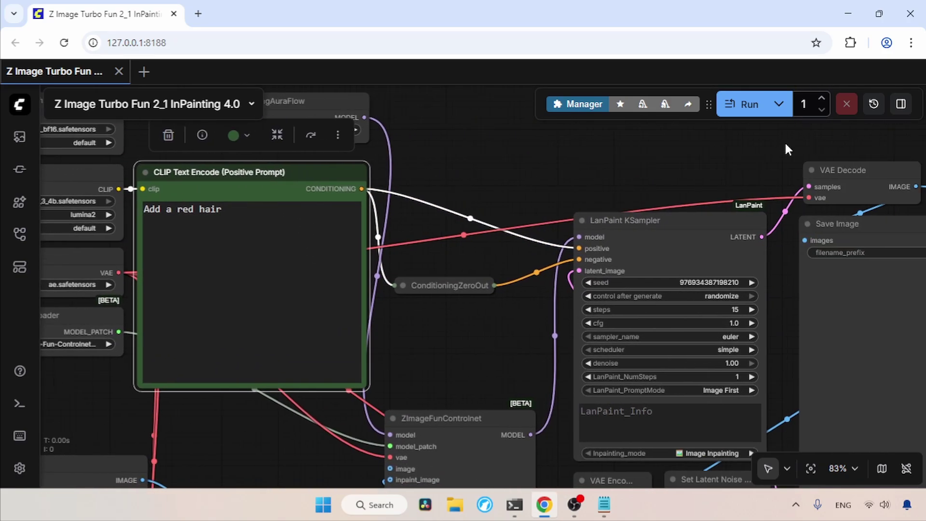
{"action": "left_click", "coordinate": [737, 105]}
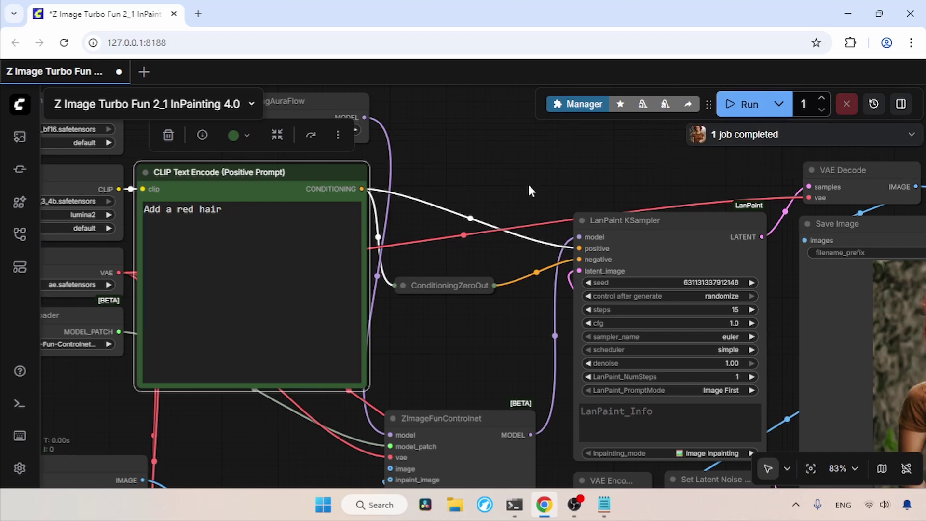
{"action": "left_click_drag", "start_coordinate": [749, 191], "coordinate": [357, 174]}
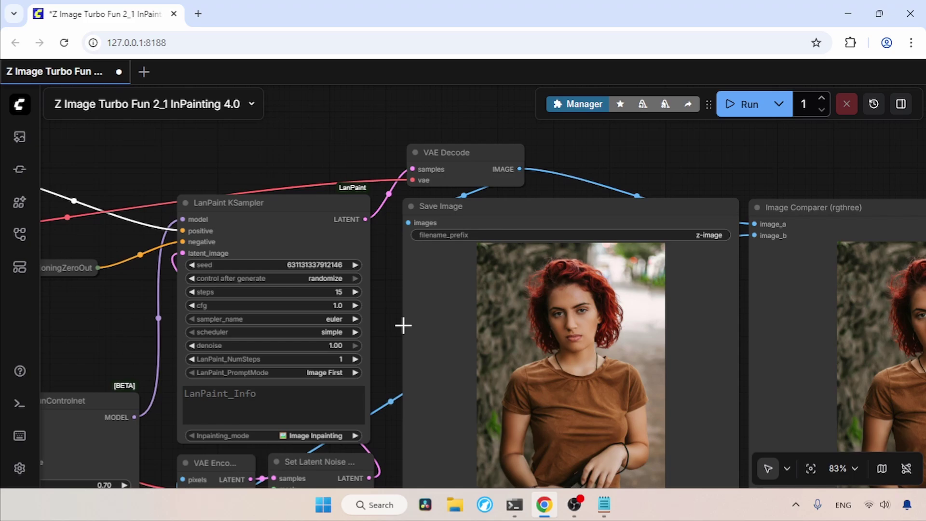
{"action": "left_click_drag", "start_coordinate": [389, 331], "coordinate": [248, 264]}
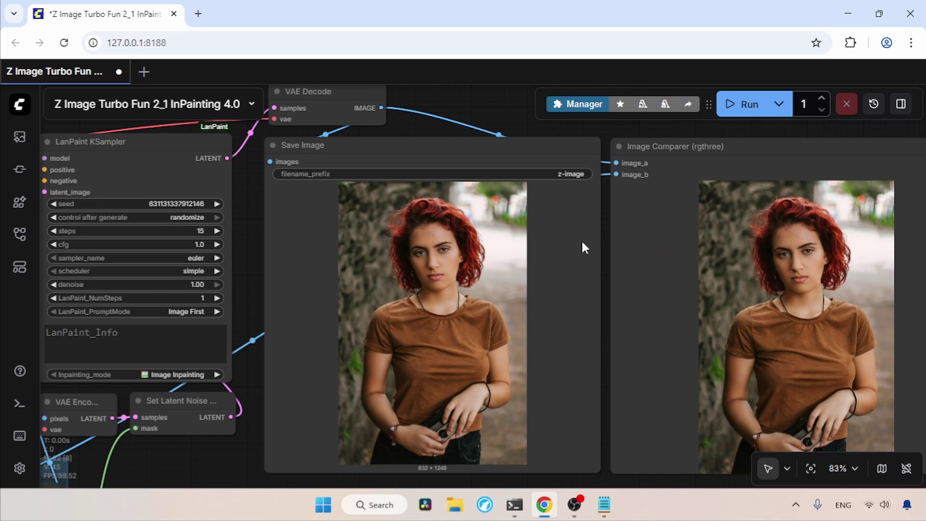
- Open the Save Image output at full size, then close its tab
{"action": "right_click", "coordinate": [433, 244]}
{"action": "left_click", "coordinate": [446, 170]}
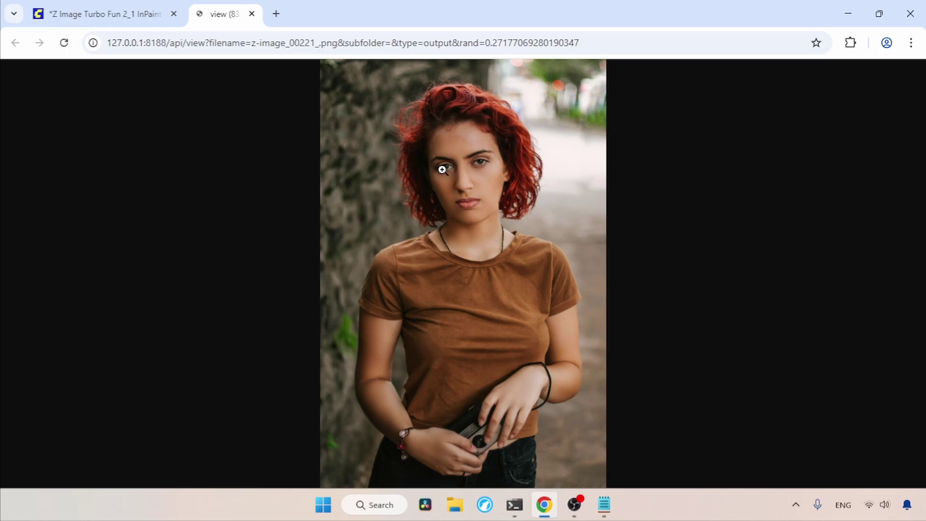
{"action": "left_click", "coordinate": [454, 166]}
{"action": "key", "text": "ctrl+w"}
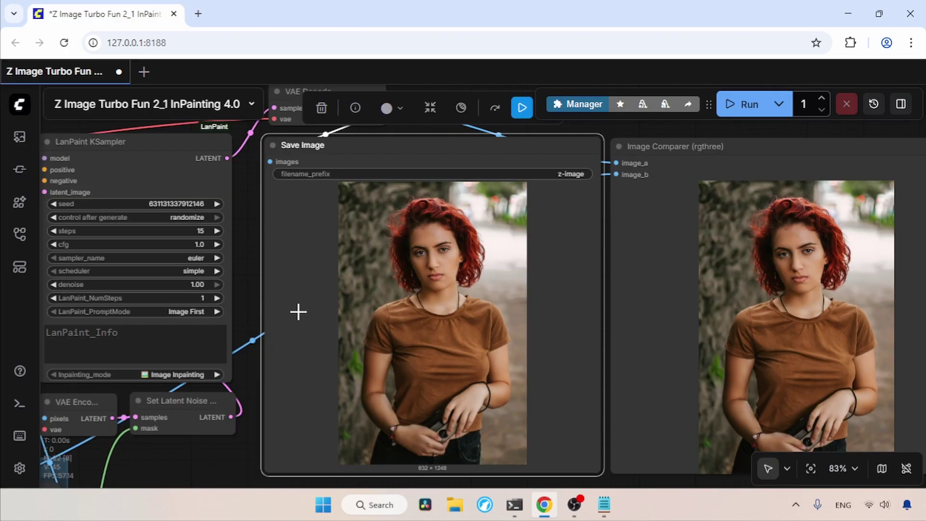
{"action": "left_click_drag", "start_coordinate": [244, 314], "coordinate": [614, 233]}
- Load the pexels-felix-young train photo from Pictures into Load Image
{"action": "left_click_drag", "start_coordinate": [113, 327], "coordinate": [494, 269]}
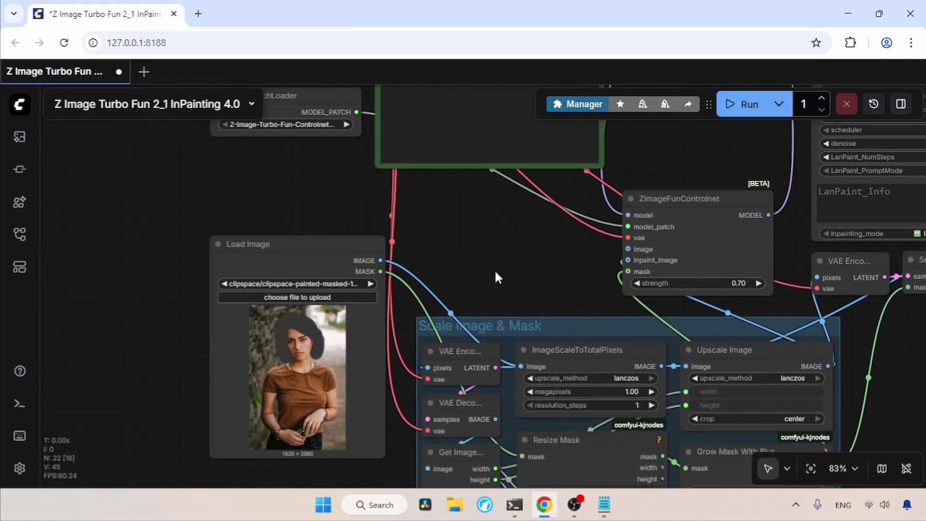
{"action": "left_click", "coordinate": [291, 298]}
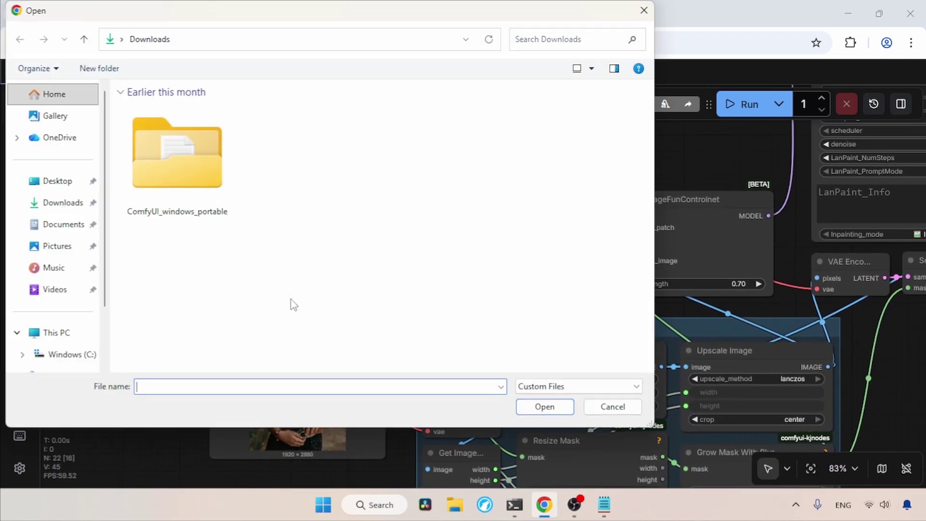
{"action": "left_click", "coordinate": [62, 248]}
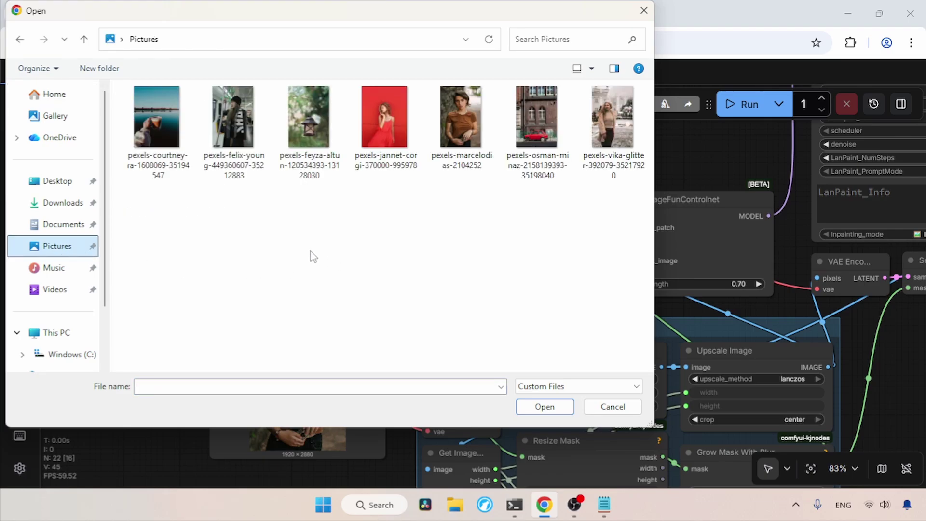
{"action": "left_click", "coordinate": [235, 154]}
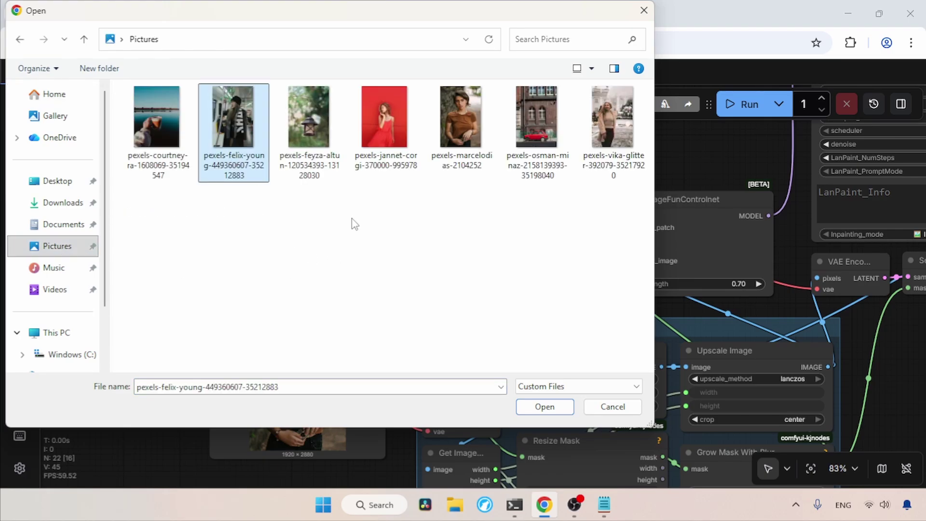
{"action": "left_click", "coordinate": [545, 407]}
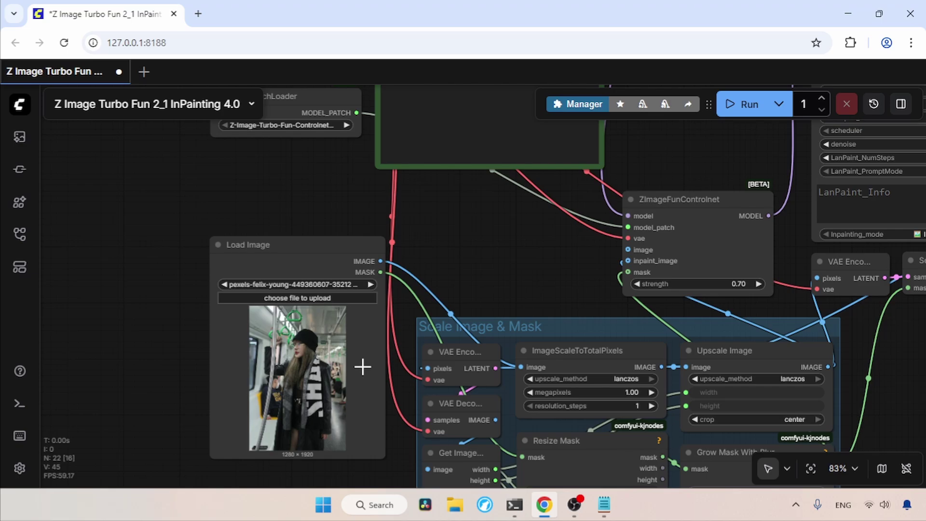
- Mask the woman's coat in the Mask Editor, erasing the overlap on her hair
{"action": "right_click", "coordinate": [337, 340]}
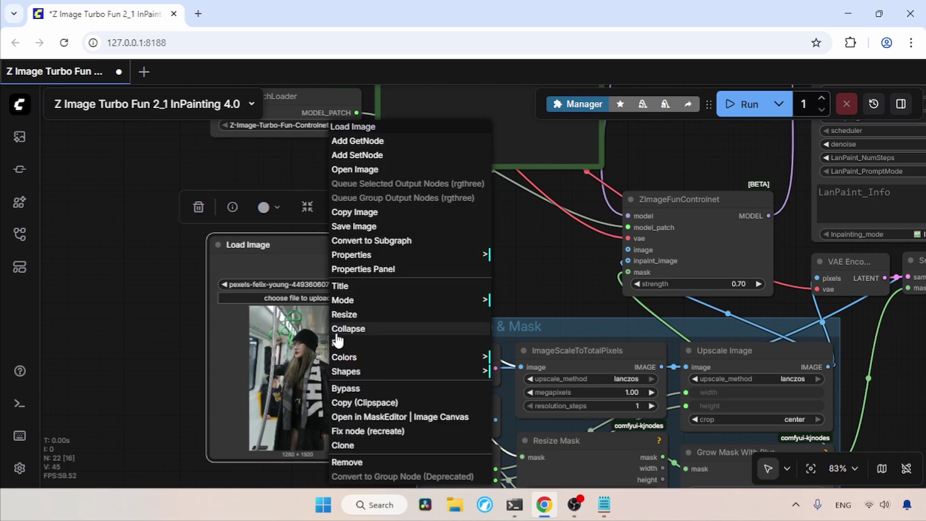
{"action": "left_click", "coordinate": [388, 418]}
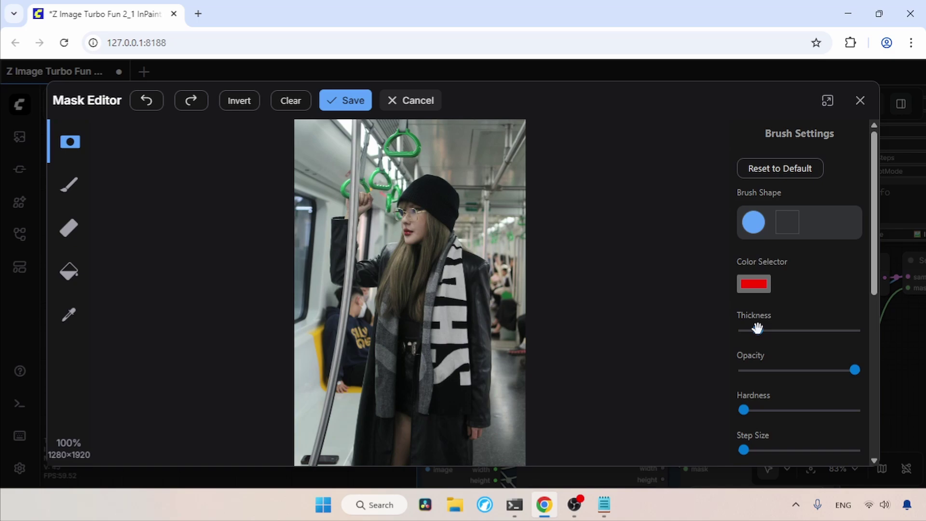
{"action": "mouse_move", "coordinate": [339, 195]}
{"action": "left_mouse_down"}
{"action": "mouse_move", "coordinate": [339, 229]}
{"action": "mouse_move", "coordinate": [370, 232]}
{"action": "mouse_move", "coordinate": [369, 224]}
{"action": "mouse_move", "coordinate": [362, 269]}
{"action": "mouse_move", "coordinate": [474, 266]}
{"action": "mouse_move", "coordinate": [482, 393]}
{"action": "mouse_move", "coordinate": [465, 416]}
{"action": "mouse_move", "coordinate": [469, 446]}
{"action": "mouse_move", "coordinate": [397, 457]}
{"action": "mouse_move", "coordinate": [367, 392]}
{"action": "mouse_move", "coordinate": [438, 276]}
{"action": "mouse_move", "coordinate": [445, 361]}
{"action": "mouse_move", "coordinate": [389, 391]}
{"action": "mouse_move", "coordinate": [419, 304]}
{"action": "left_mouse_up"}
{"action": "key", "text": "e"}
{"action": "key", "text": "bracketleft"}
{"action": "left_click_drag", "start_coordinate": [431, 252], "coordinate": [400, 254]}
- Erase stray mask beside the pole and save the mask
{"action": "key", "text": "p"}
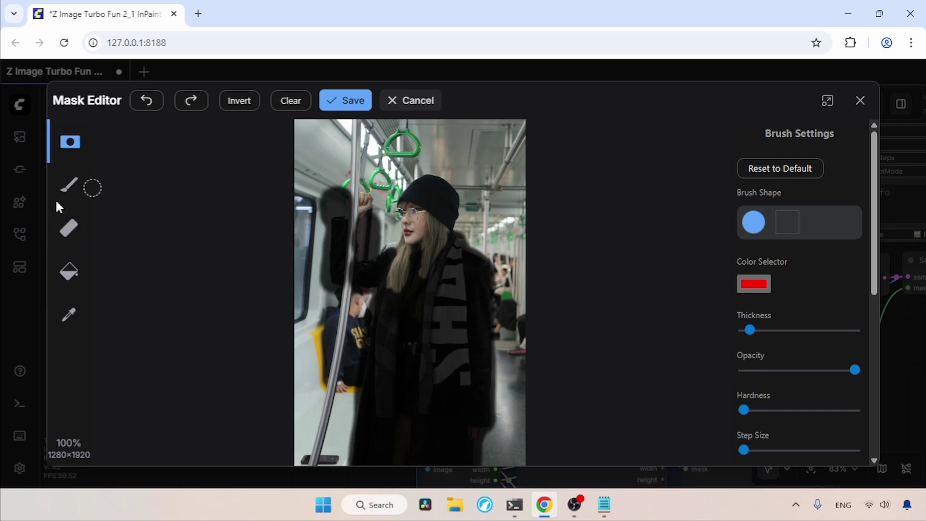
{"action": "left_click", "coordinate": [68, 228]}
{"action": "key", "text": "bracketleft"}
{"action": "mouse_move", "coordinate": [358, 219]}
{"action": "left_mouse_down"}
{"action": "mouse_move", "coordinate": [350, 277]}
{"action": "mouse_move", "coordinate": [347, 241]}
{"action": "mouse_move", "coordinate": [362, 270]}
{"action": "mouse_move", "coordinate": [338, 201]}
{"action": "mouse_move", "coordinate": [333, 211]}
{"action": "left_mouse_up"}
{"action": "key", "text": "bracketright"}
{"action": "key", "text": "p"}
{"action": "key", "text": "e"}
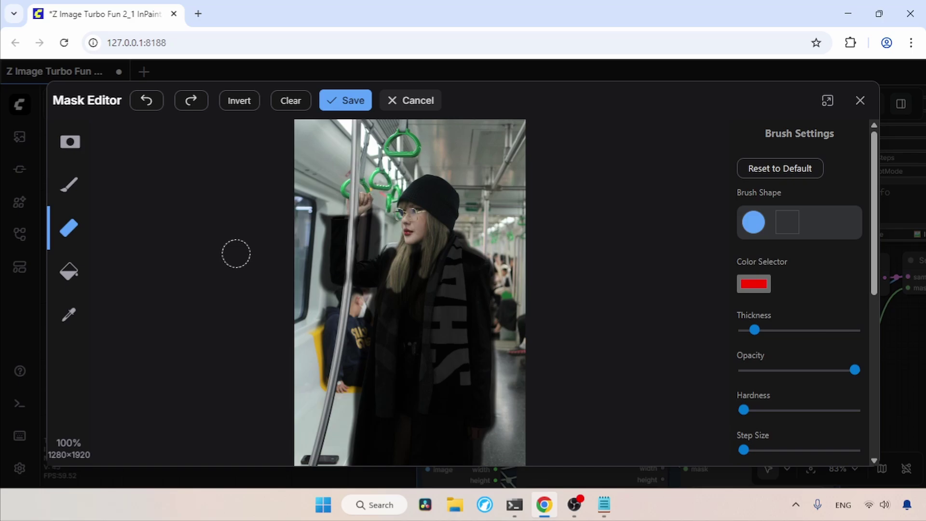
{"action": "left_click", "coordinate": [353, 102]}
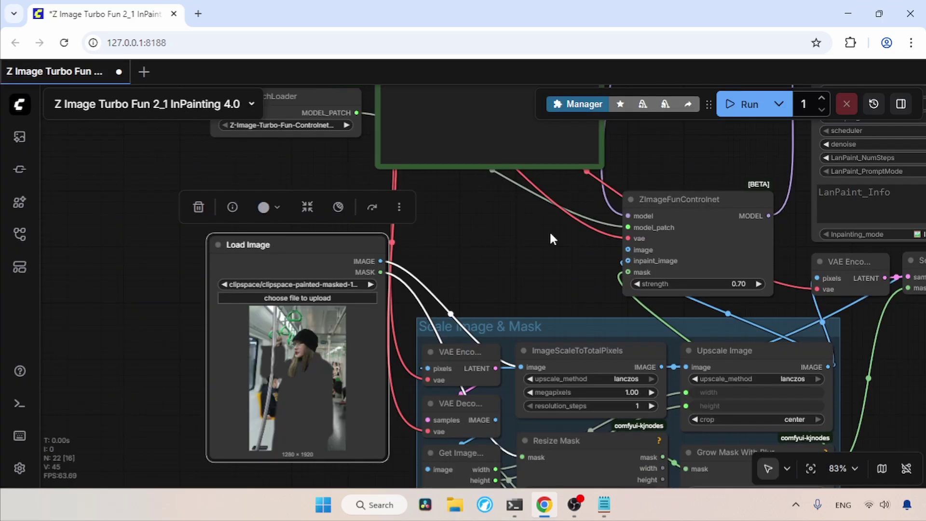
- Replace the positive prompt with 'A woman wearing a red Christmas suit' from the notes
{"action": "left_click_drag", "start_coordinate": [503, 204], "coordinate": [482, 397]}
{"action": "left_click", "coordinate": [442, 198]}
{"action": "key", "text": "ctrl+a"}
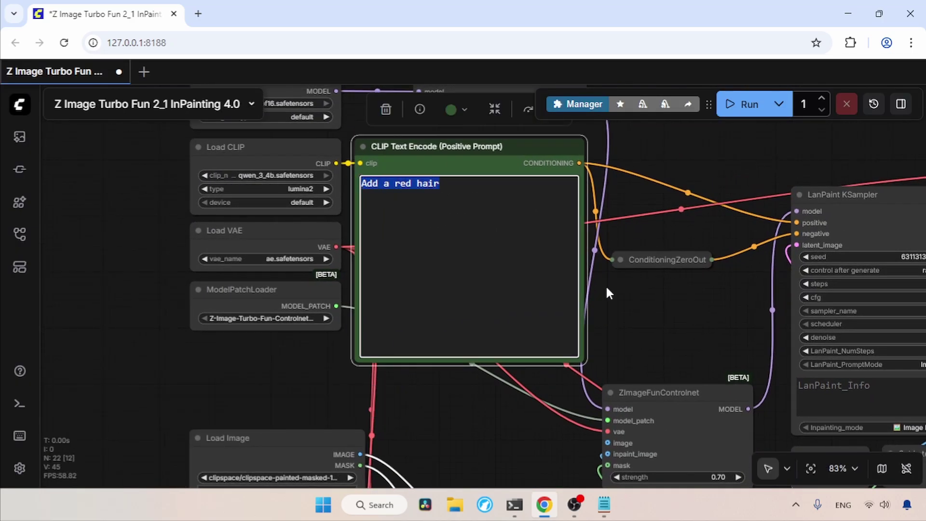
{"action": "left_click", "coordinate": [603, 504]}
{"action": "left_click_drag", "start_coordinate": [287, 247], "coordinate": [77, 246]}
{"action": "key", "text": "ctrl+c"}
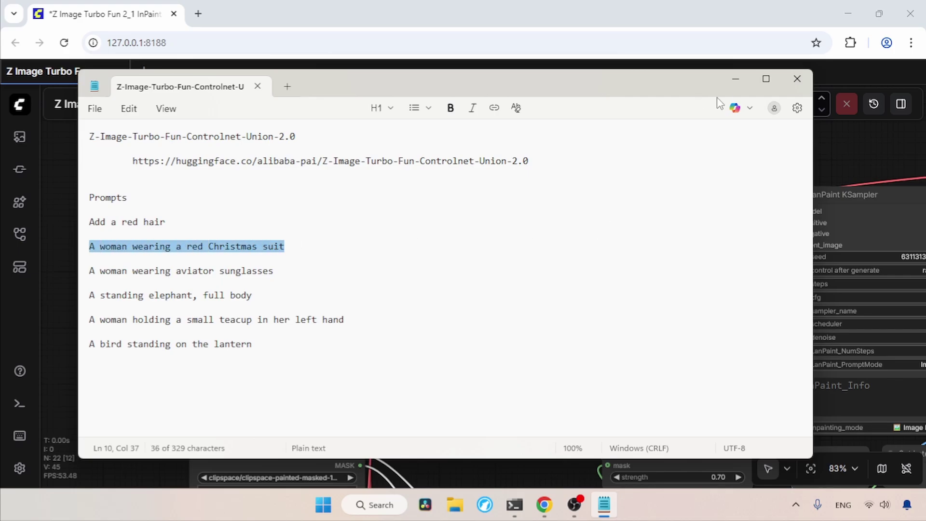
{"action": "left_click", "coordinate": [734, 79]}
{"action": "key", "text": "ctrl+v"}
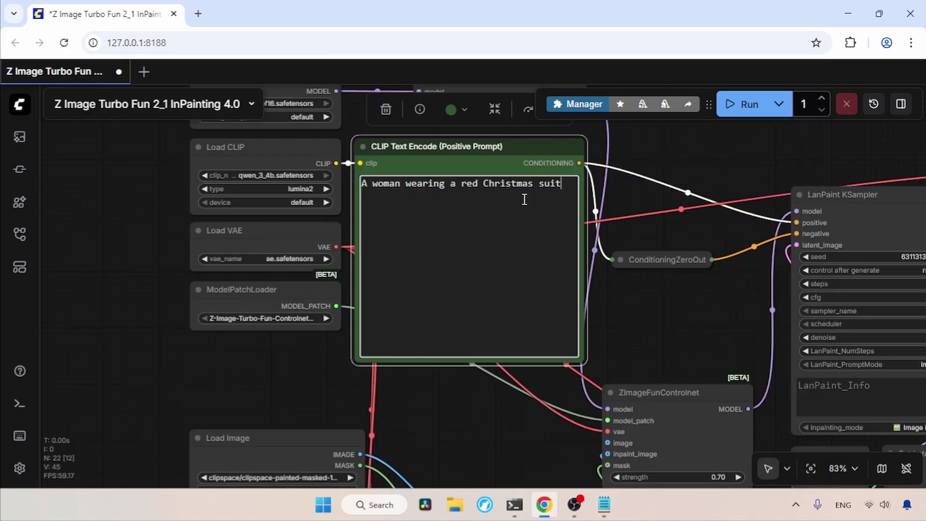
- Run the workflow and compare the Christmas-suit result with the original
{"action": "left_click", "coordinate": [743, 104]}
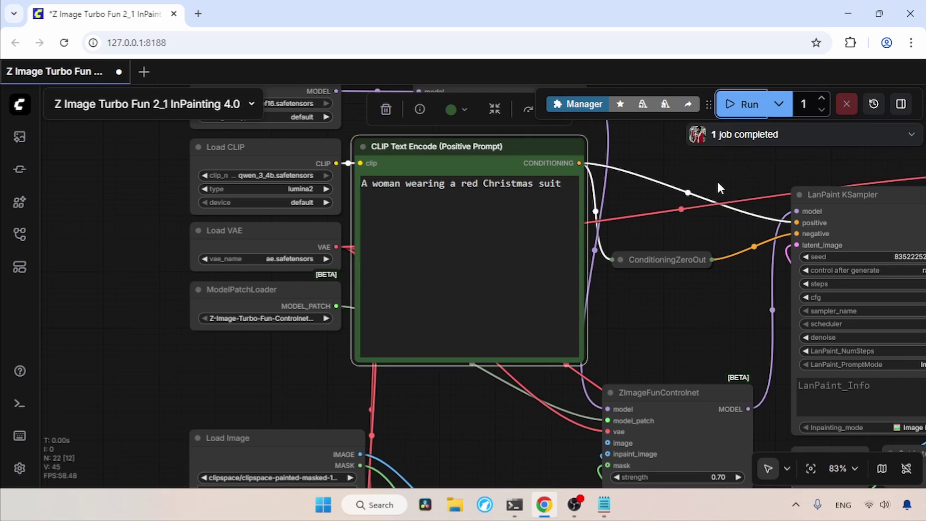
{"action": "left_click_drag", "start_coordinate": [716, 185], "coordinate": [308, 149]}
{"action": "left_click_drag", "start_coordinate": [549, 226], "coordinate": [429, 190]}
{"action": "left_click_drag", "start_coordinate": [788, 279], "coordinate": [555, 270]}
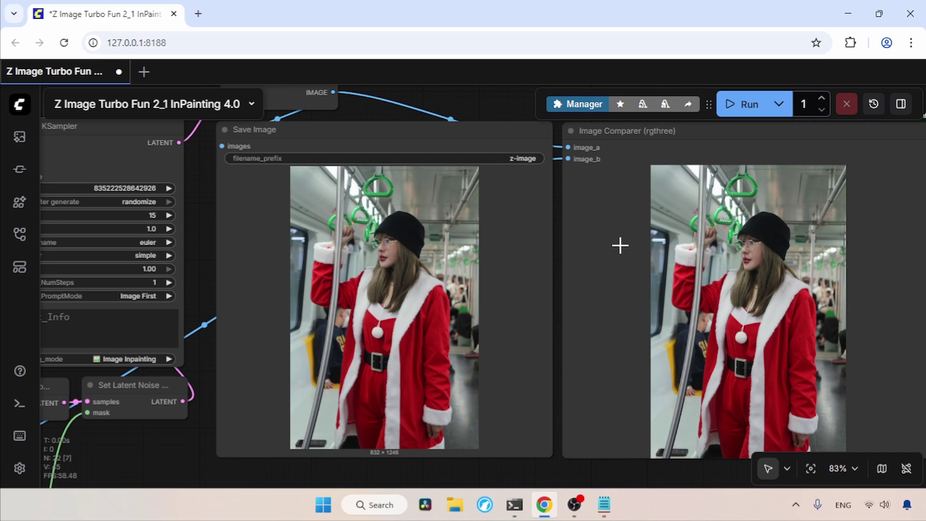
{"action": "left_click_drag", "start_coordinate": [161, 433], "coordinate": [878, 427]}
{"action": "left_click", "coordinate": [226, 402]}
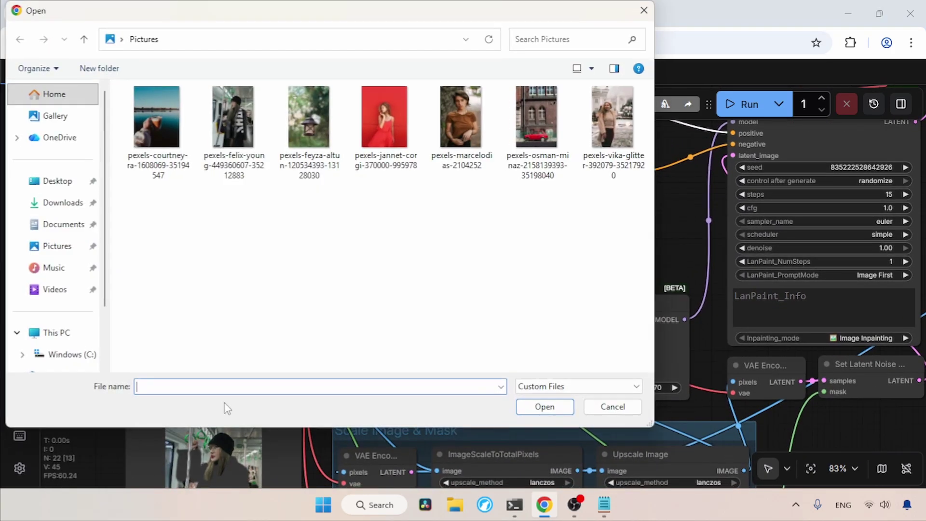
{"action": "left_click", "coordinate": [323, 141]}
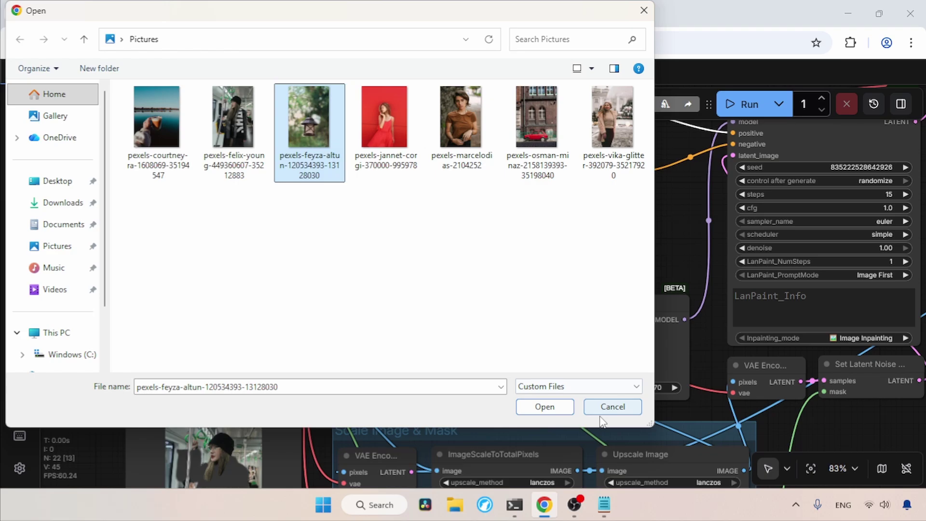
{"action": "left_click", "coordinate": [552, 413]}
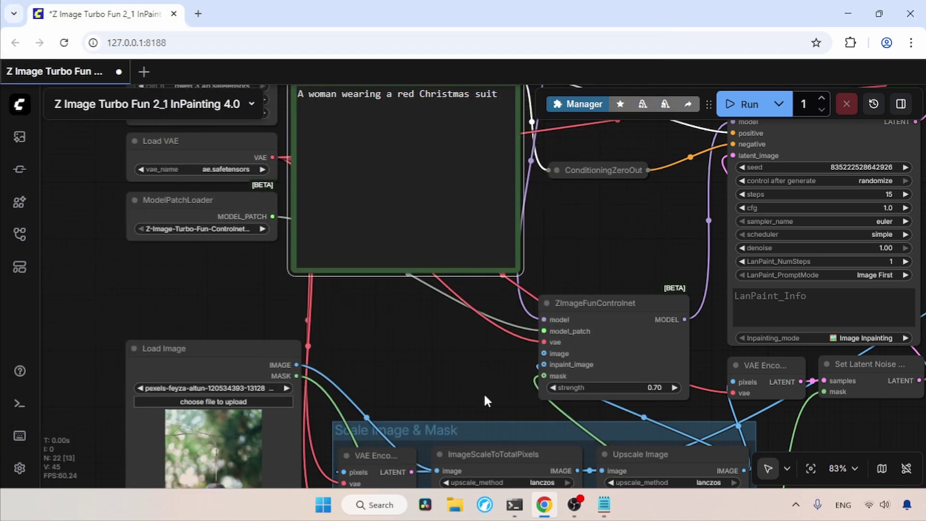
{"action": "left_click_drag", "start_coordinate": [412, 399], "coordinate": [430, 244]}
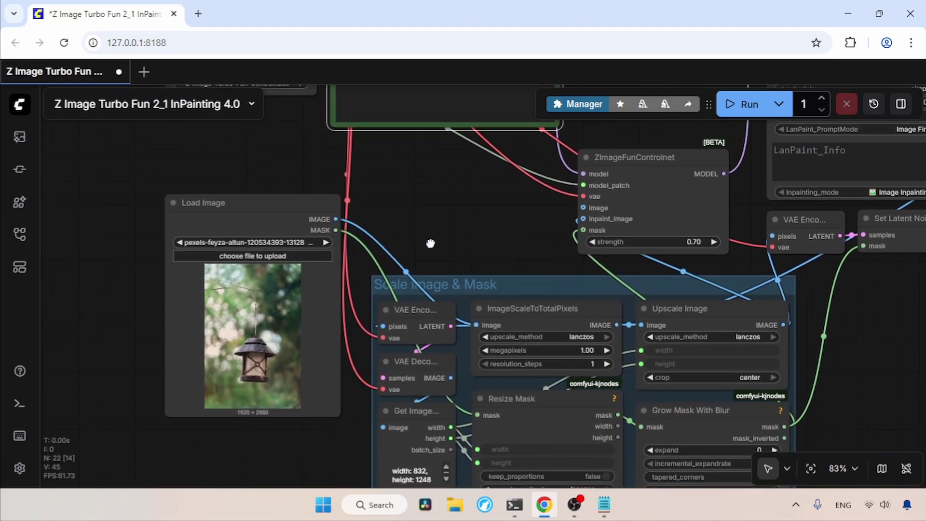
- Paint a mask just above the lantern's top in the Mask Editor and save it
{"action": "right_click", "coordinate": [294, 305]}
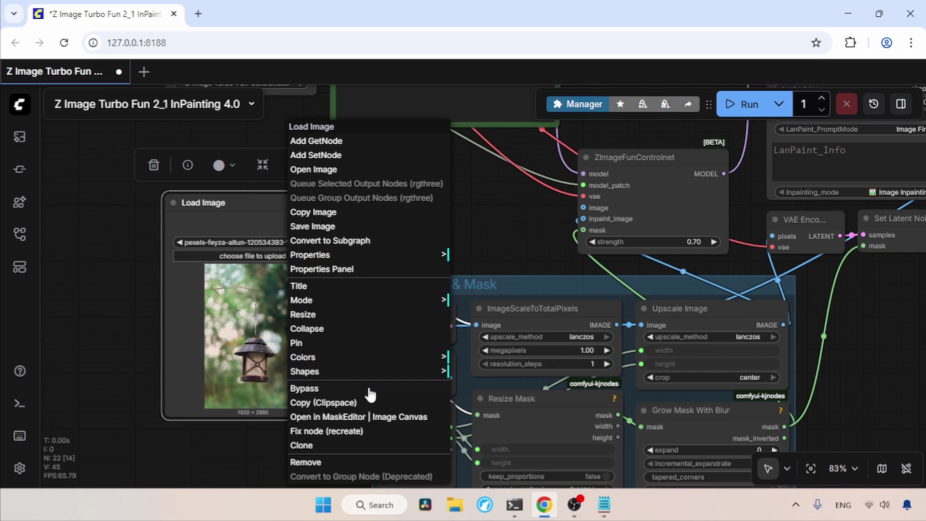
{"action": "left_click", "coordinate": [365, 416]}
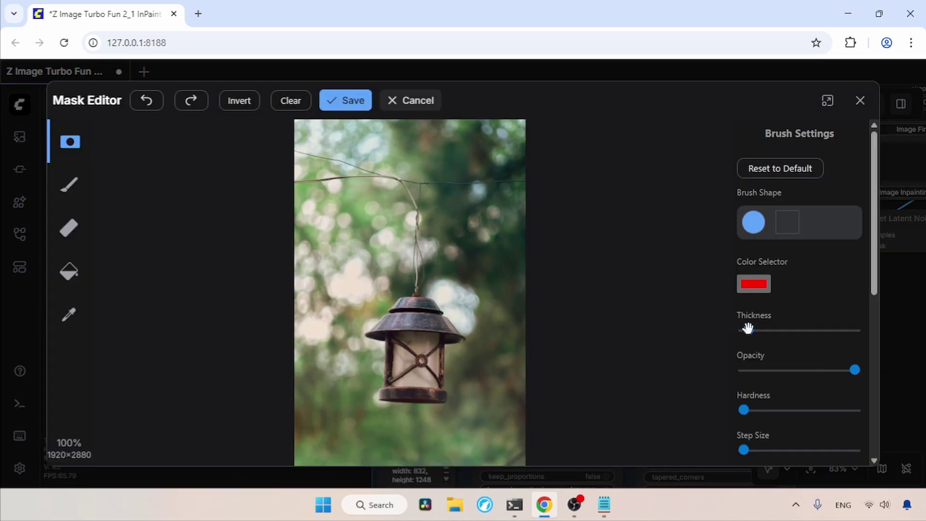
{"action": "mouse_move", "coordinate": [426, 299]}
{"action": "left_mouse_down"}
{"action": "mouse_move", "coordinate": [410, 284]}
{"action": "mouse_move", "coordinate": [450, 299]}
{"action": "mouse_move", "coordinate": [434, 283]}
{"action": "mouse_move", "coordinate": [470, 318]}
{"action": "mouse_move", "coordinate": [417, 282]}
{"action": "mouse_move", "coordinate": [430, 298]}
{"action": "left_mouse_up"}
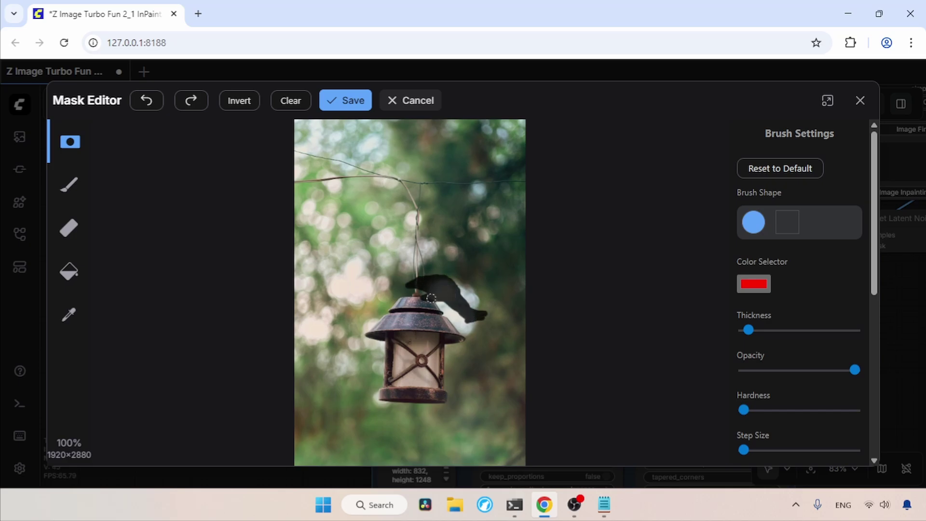
{"action": "left_click", "coordinate": [756, 330]}
{"action": "left_click", "coordinate": [353, 107]}
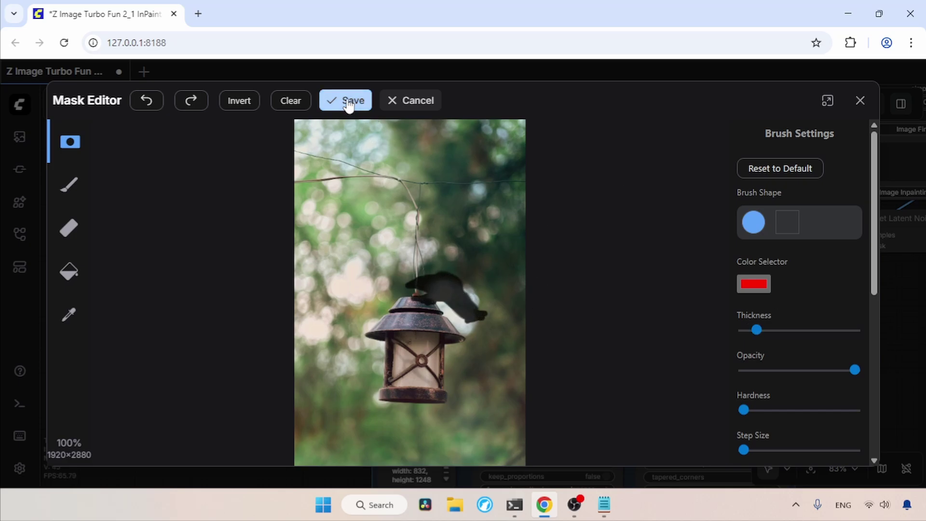
{"action": "left_click_drag", "start_coordinate": [479, 188], "coordinate": [473, 421]}
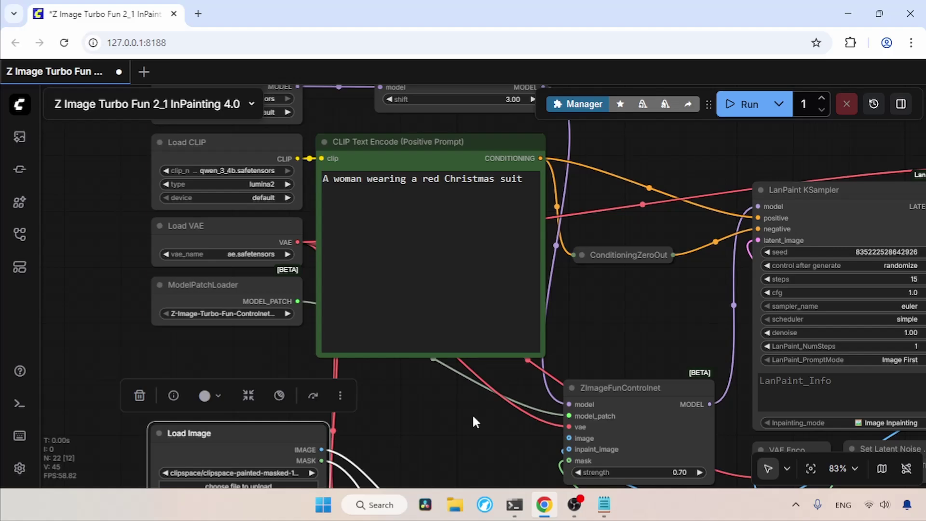
- Replace the positive prompt with 'A bird standing on the lantern' from the notes
{"action": "left_click", "coordinate": [605, 504]}
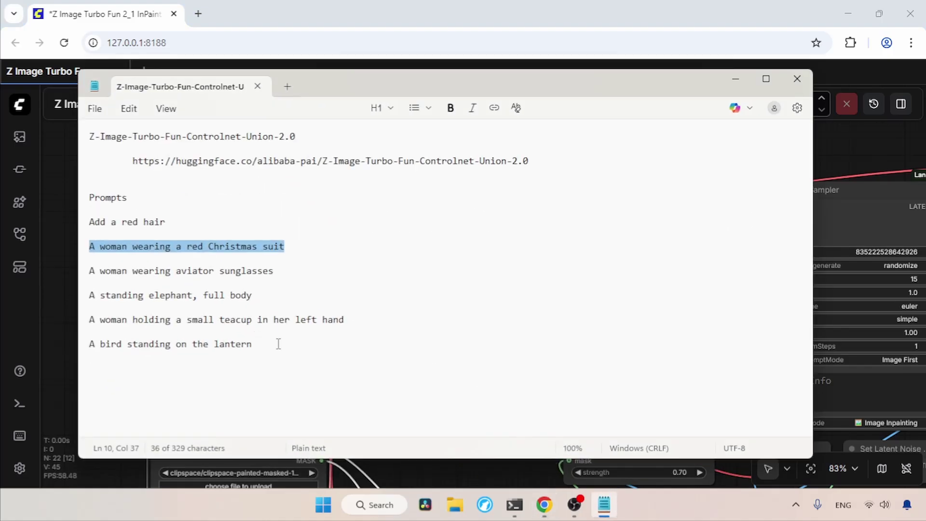
{"action": "left_click", "coordinate": [279, 343]}
{"action": "left_click", "coordinate": [87, 343], "text": "shift"}
{"action": "key", "text": "ctrl+c"}
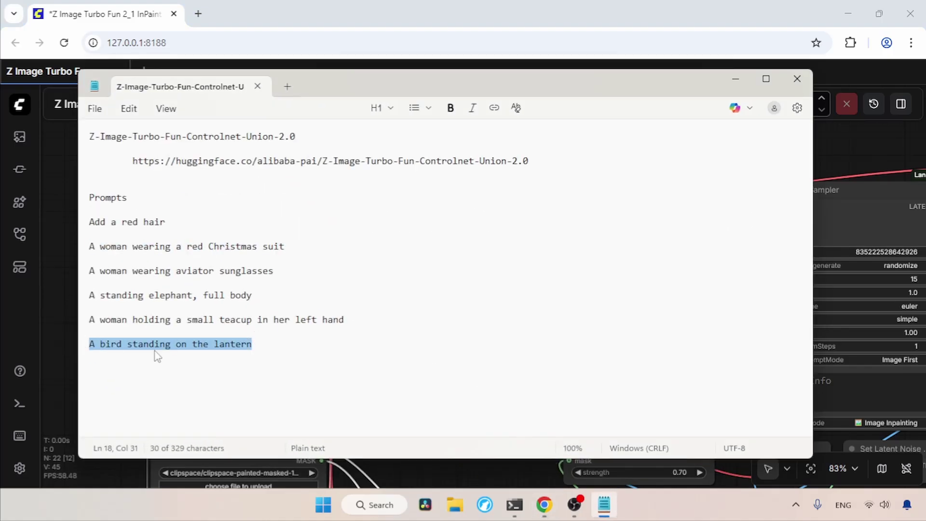
{"action": "left_click", "coordinate": [736, 80]}
{"action": "left_click", "coordinate": [496, 215]}
{"action": "key", "text": "ctrl+a"}
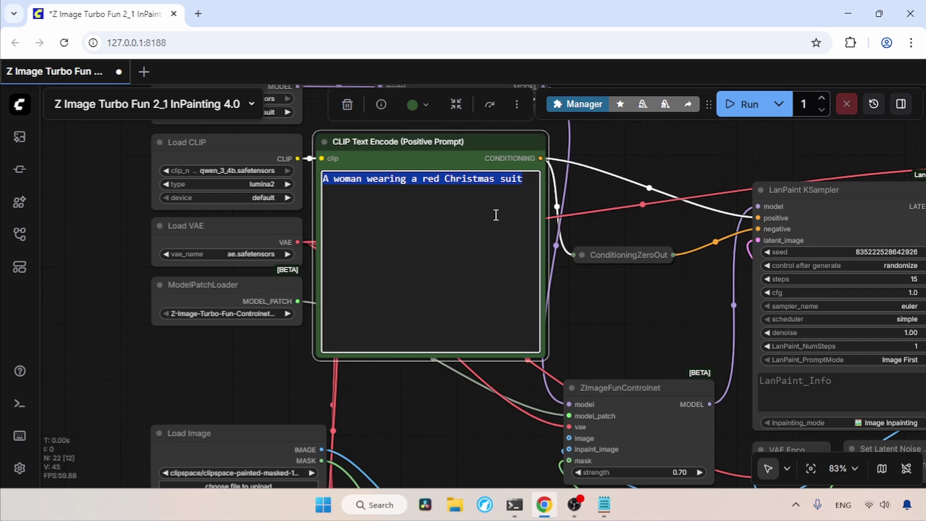
{"action": "key", "text": "ctrl+v"}
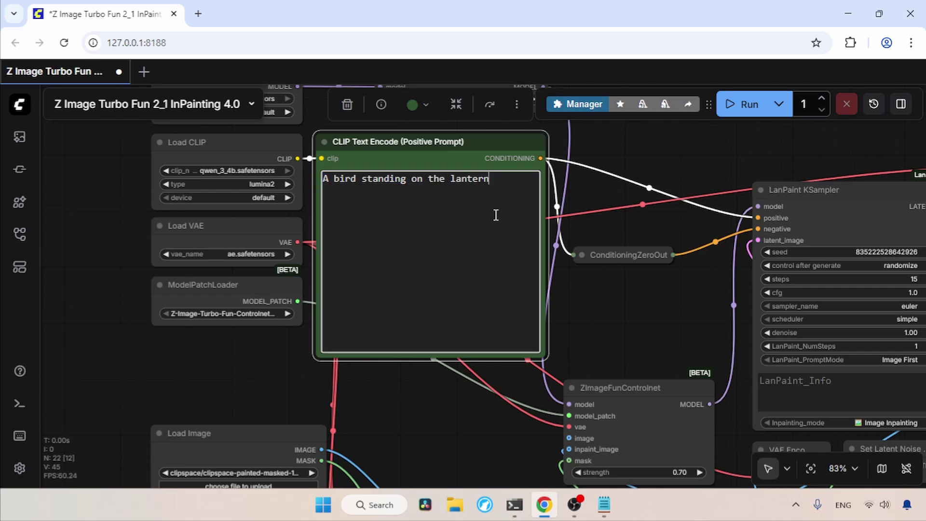
- Run the workflow and compare the bird-on-lantern result with the original
{"action": "left_click", "coordinate": [746, 110]}
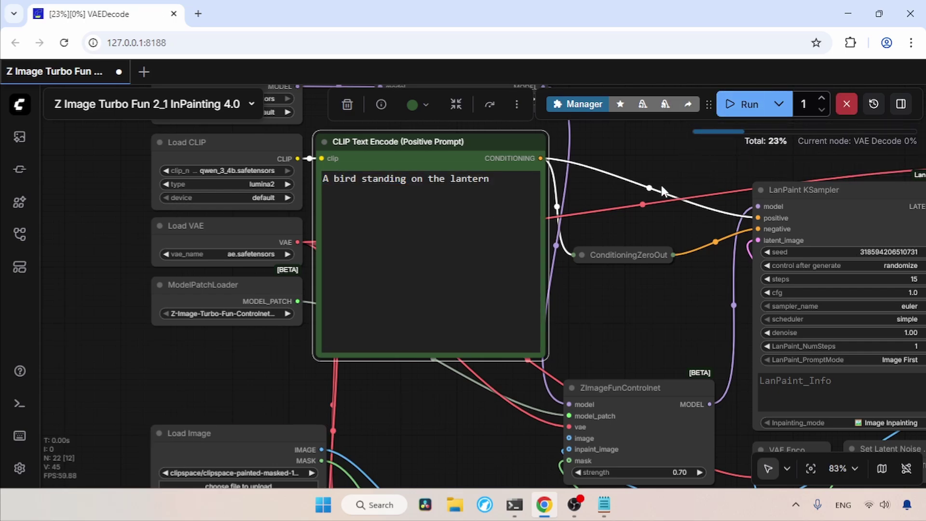
{"action": "left_click_drag", "start_coordinate": [751, 222], "coordinate": [371, 212]}
{"action": "left_click_drag", "start_coordinate": [588, 324], "coordinate": [372, 275]}
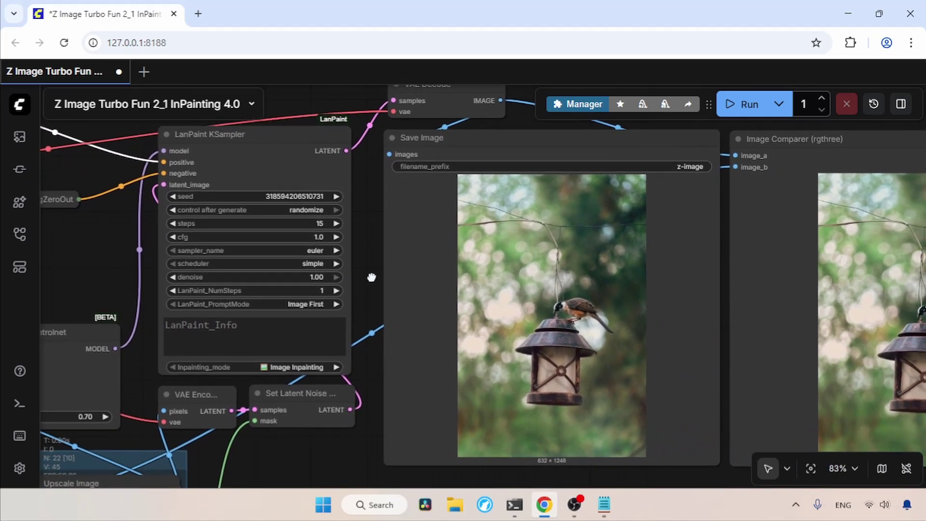
{"action": "left_click_drag", "start_coordinate": [729, 357], "coordinate": [505, 342]}
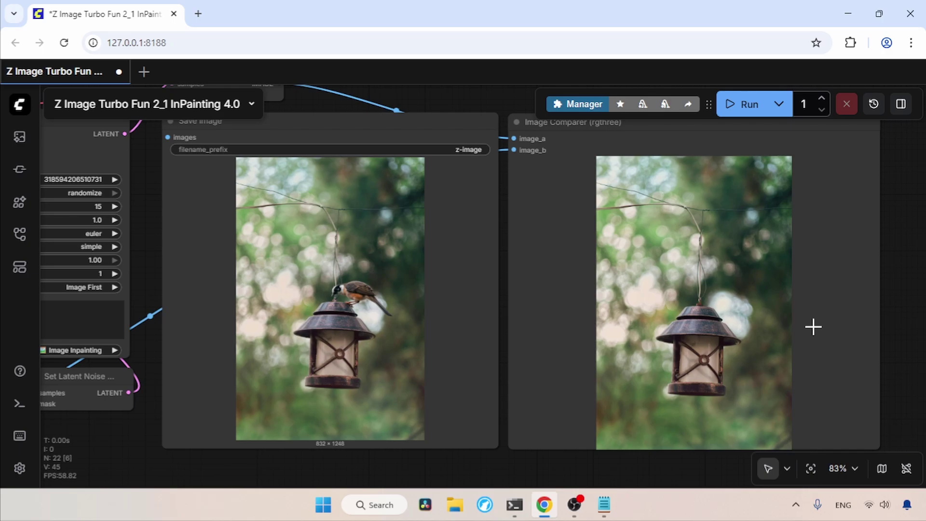
- Open the generated bird image at full size, then close its tab
{"action": "right_click", "coordinate": [372, 256]}
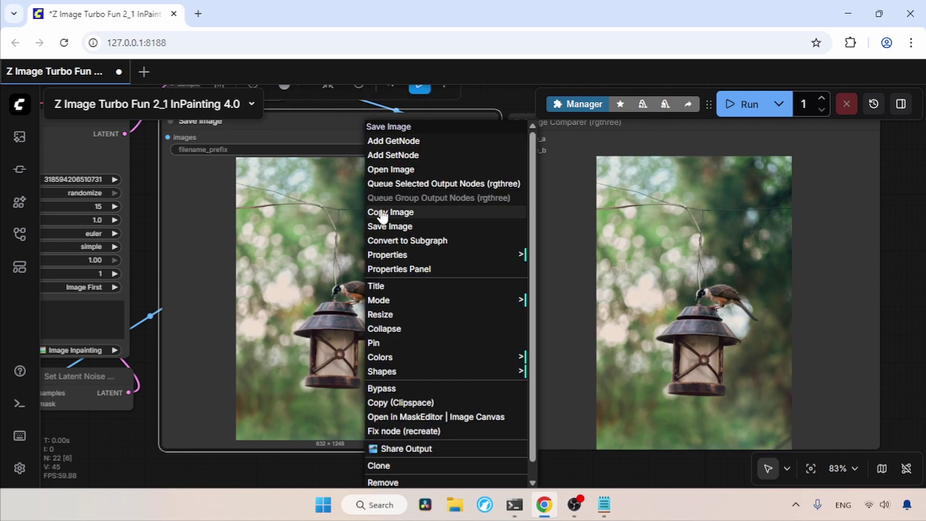
{"action": "left_click", "coordinate": [389, 170]}
{"action": "left_click", "coordinate": [486, 284]}
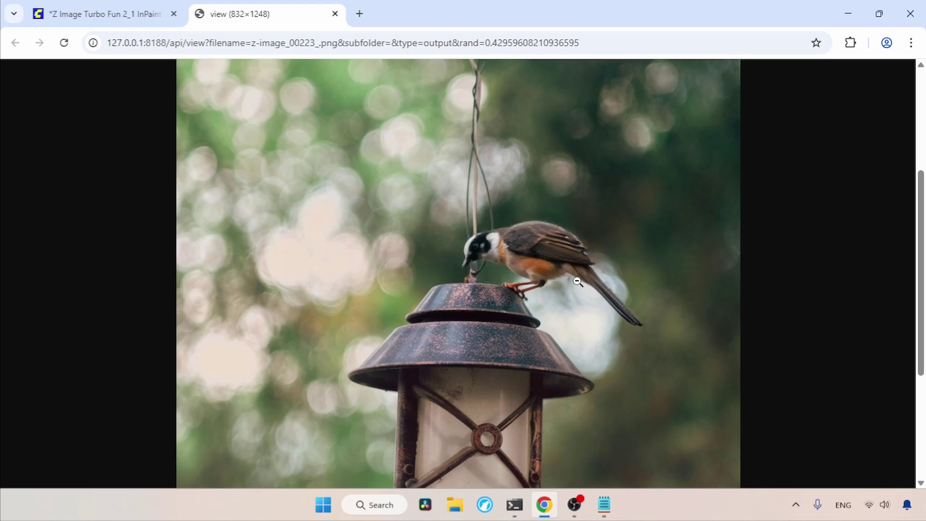
{"action": "left_click", "coordinate": [335, 13]}
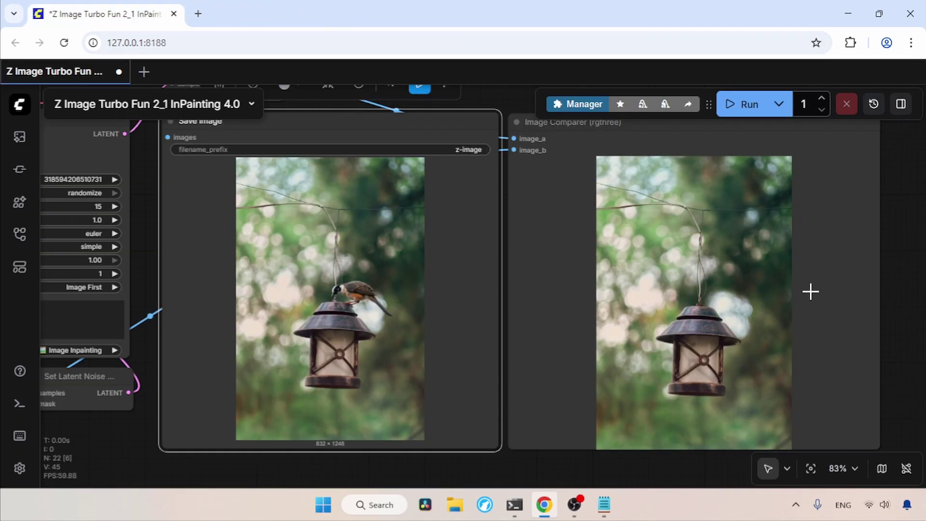